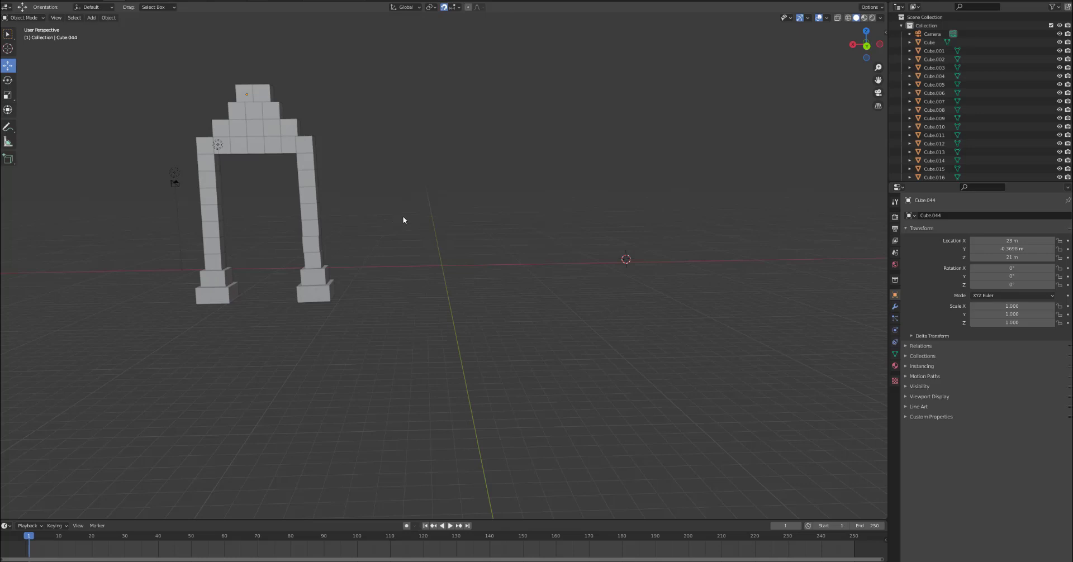
- Duplicate a cube low in the arch's outer pillar and place the copy beside the arch at X -2 m, Z -3 m
mouse_move(422, 207)
middle_down()
mouse_move(380, 244)
mouse_move(325, 248)
mouse_move(303, 229)
mouse_move(334, 247)
mouse_move(407, 241)
mouse_move(424, 232)
mouse_move(423, 212)
middle_up()
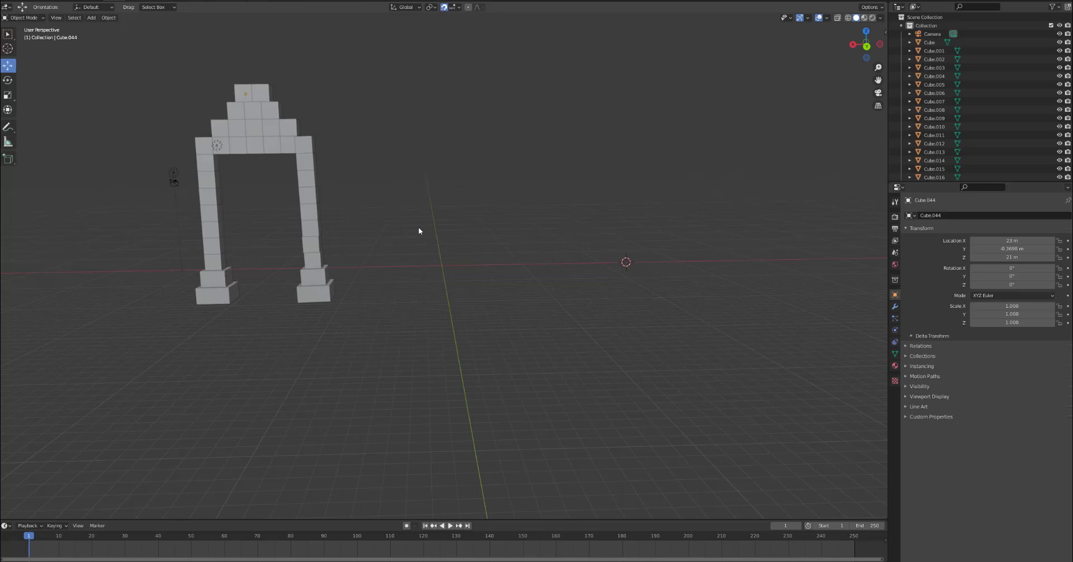
click(214, 250)
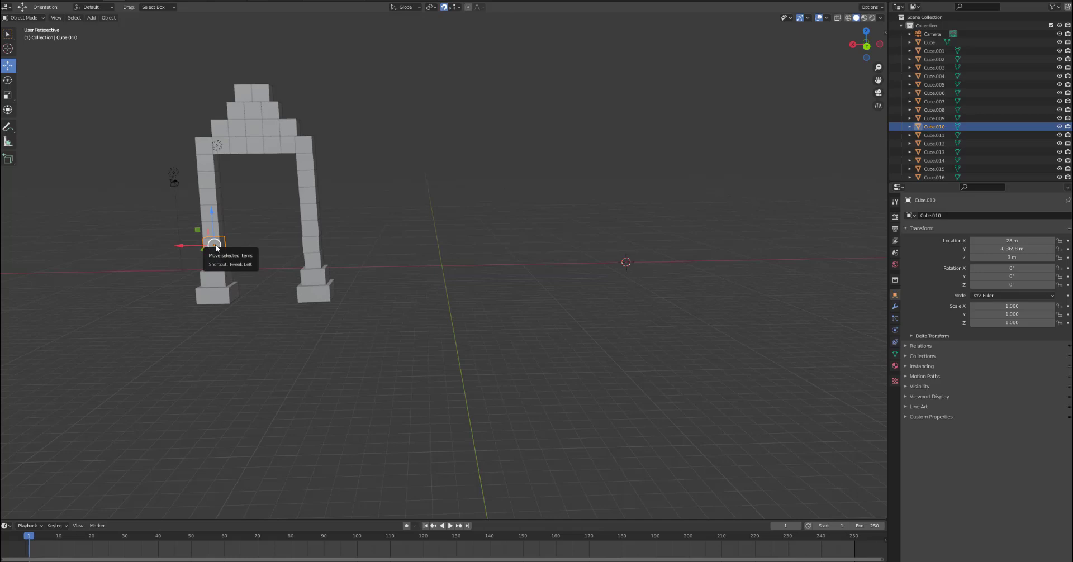
right_click(216, 249)
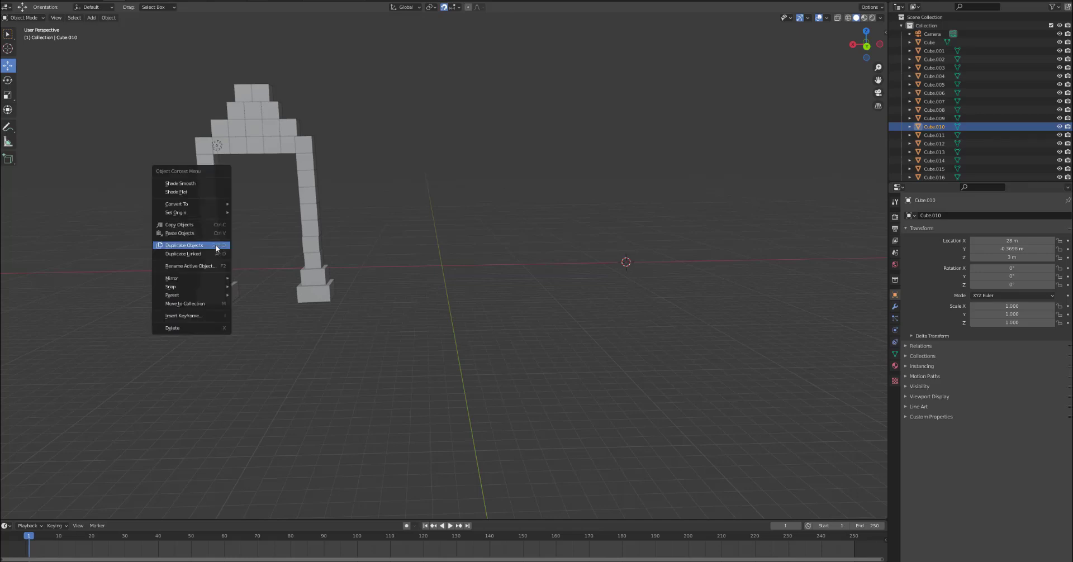
click(216, 249)
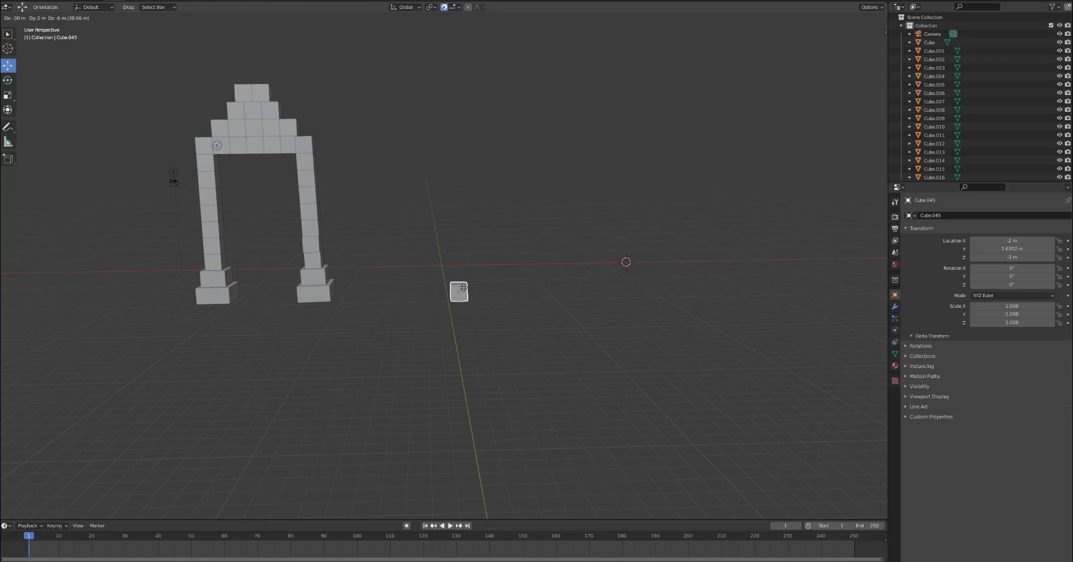
click(463, 288)
click(495, 295)
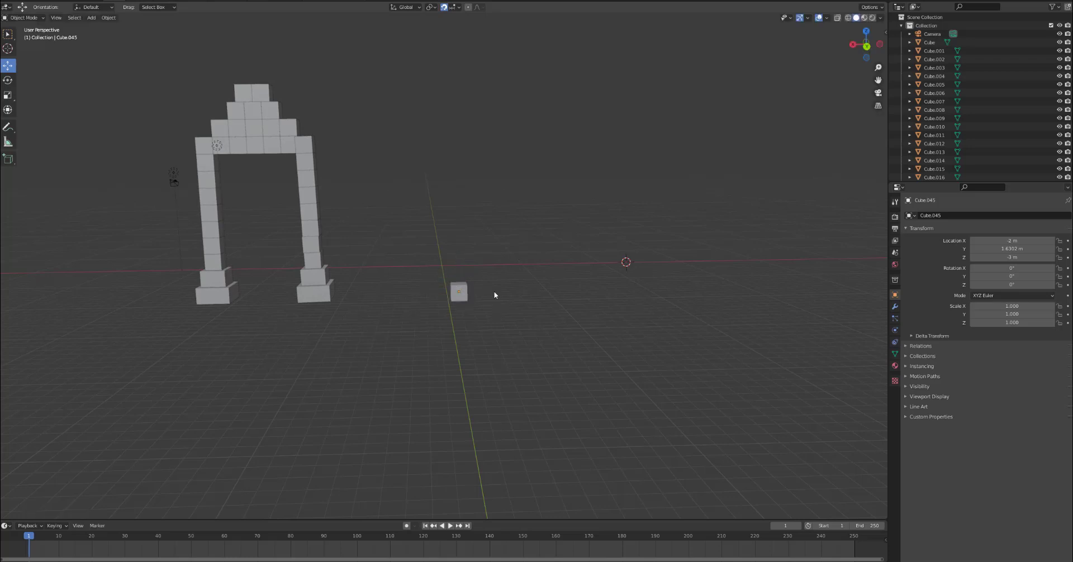
- Move the copied cube 2 m in the negative Y direction, in line with the arch
middle_drag(505, 291, 410, 292)
click(427, 296)
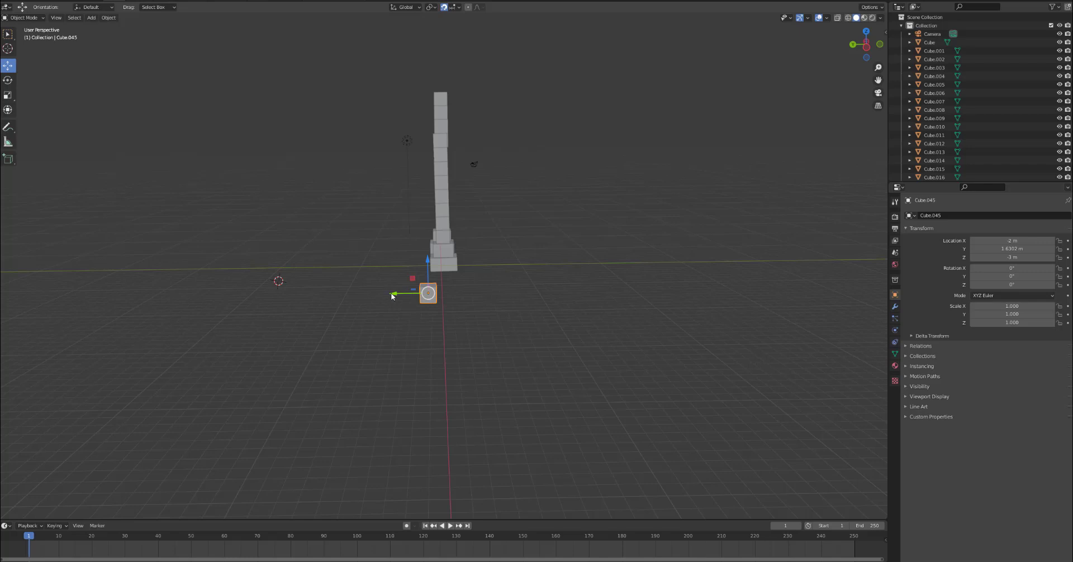
drag(392, 296, 406, 296)
key(alt+a)
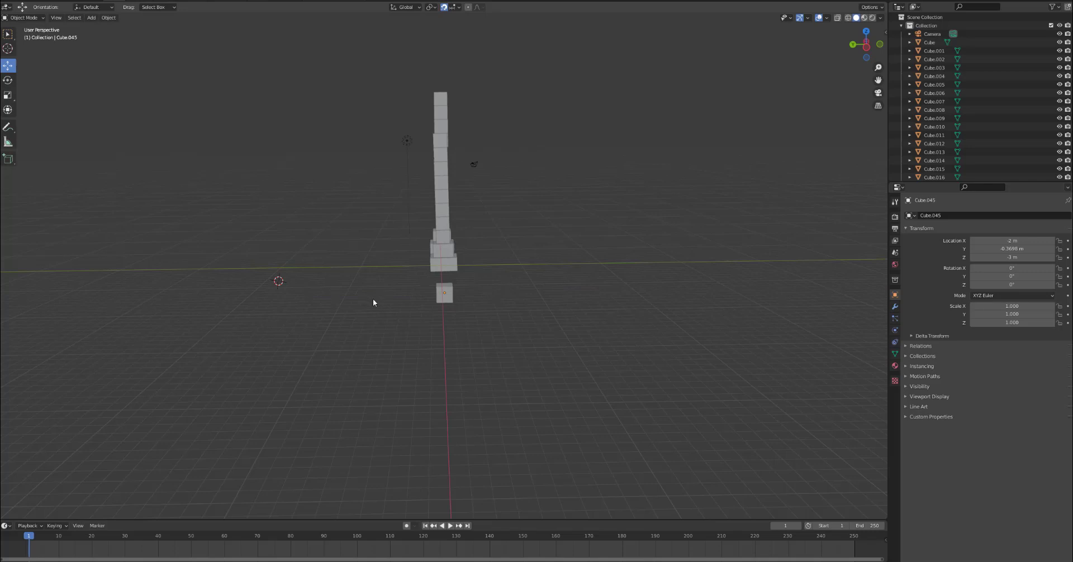
middle_drag(373, 303, 465, 305)
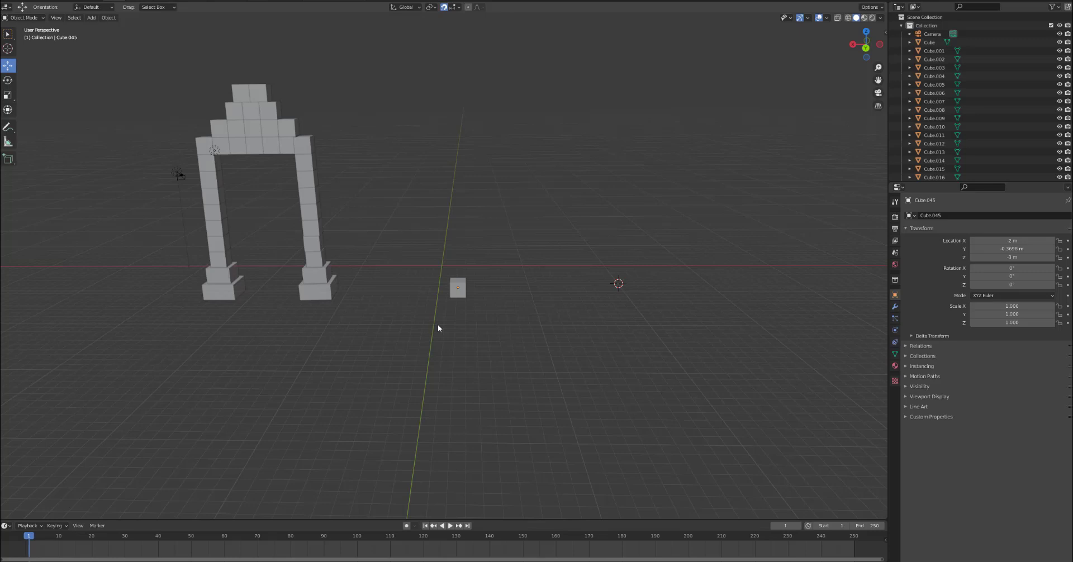
- Duplicate the separate cube and stack the copy directly on top of it at Z -1 m
click(459, 292)
right_click(461, 296)
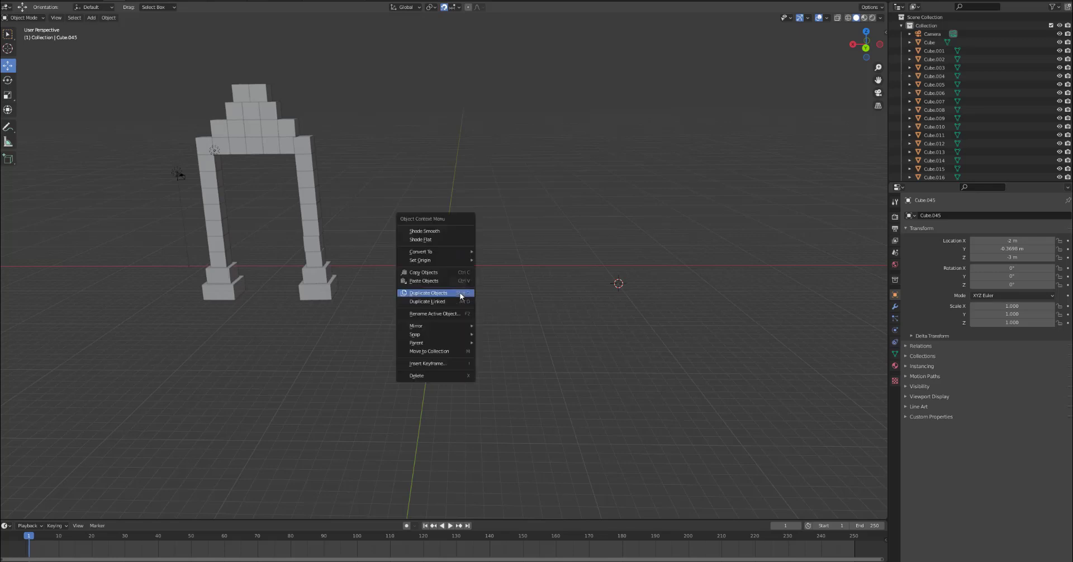
click(460, 296)
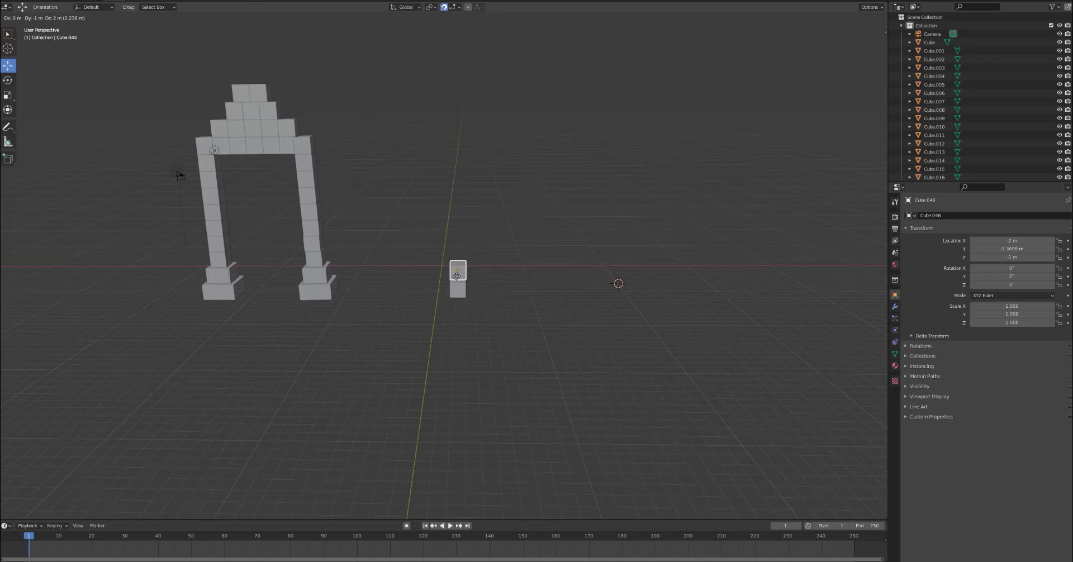
click(458, 281)
mouse_move(507, 296)
middle_down()
mouse_move(441, 300)
mouse_move(495, 290)
mouse_move(510, 274)
mouse_move(513, 284)
middle_up()
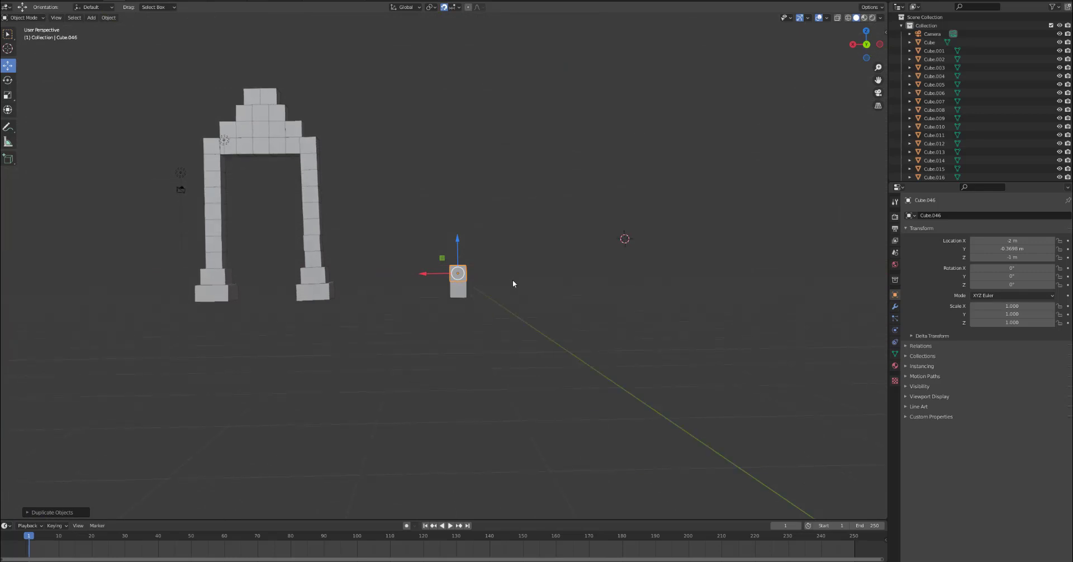
click(482, 311)
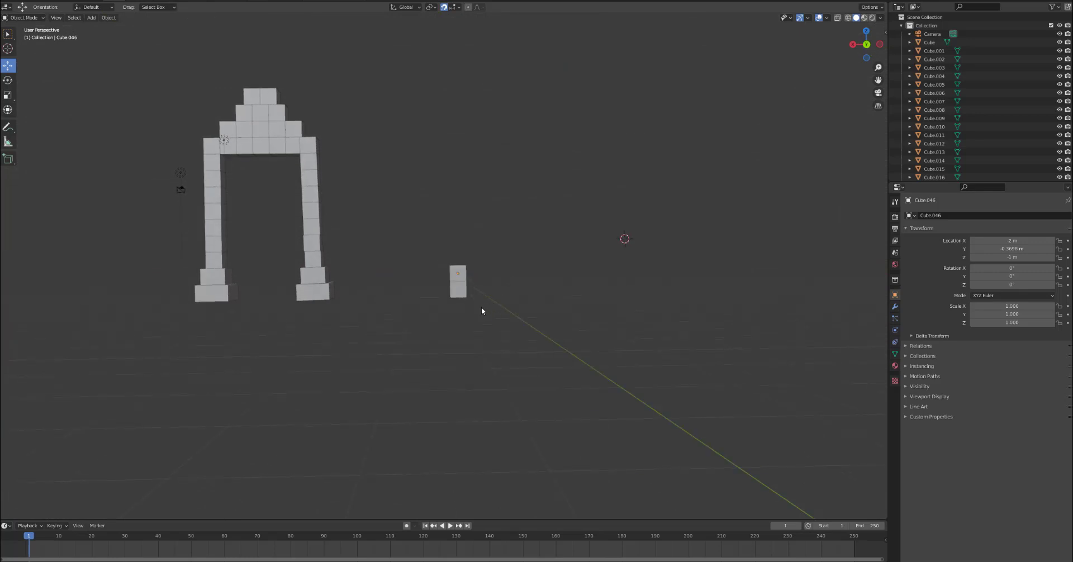
- Duplicate the upper cube of the new pillar and stack the copy as the third block at Z 1 m
right_click(457, 279)
click(457, 276)
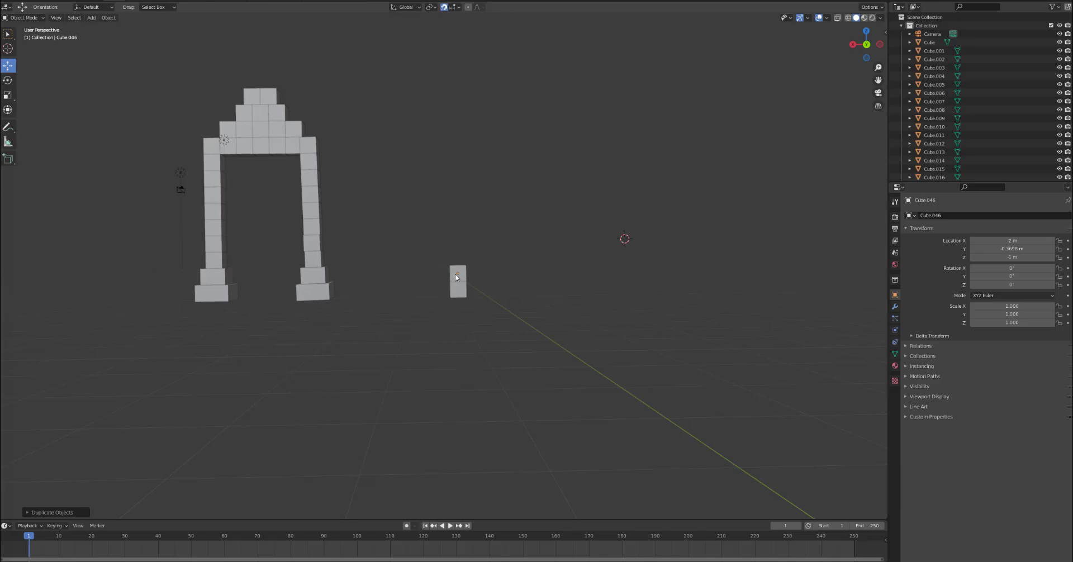
click(457, 276)
right_click(457, 277)
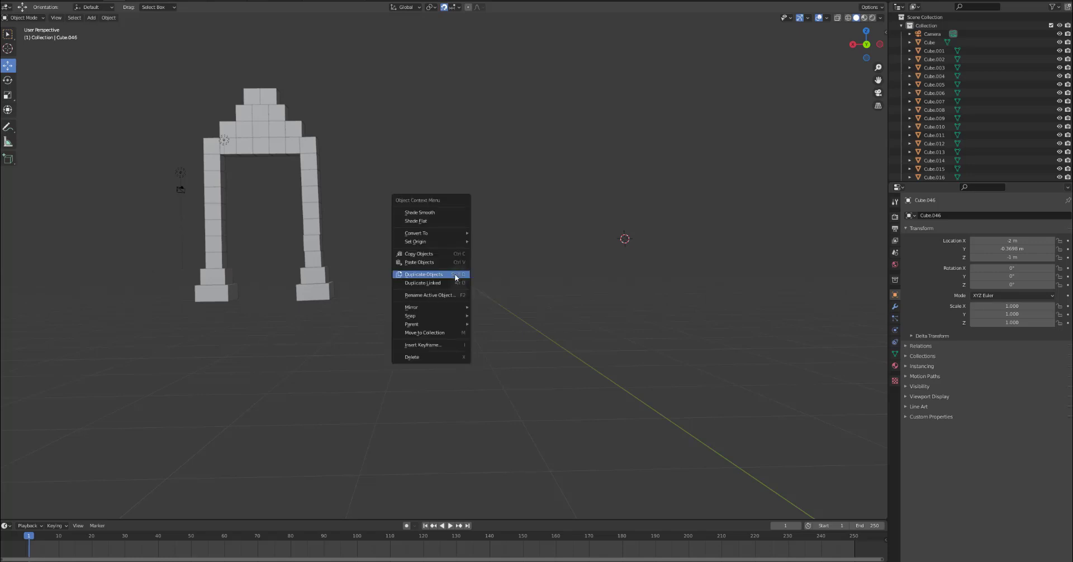
click(457, 276)
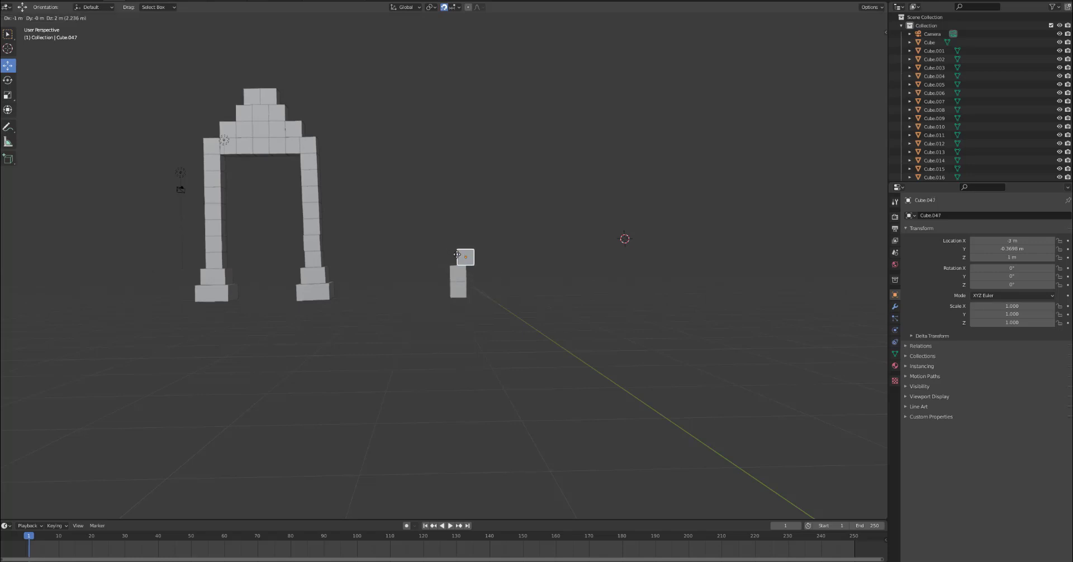
click(456, 257)
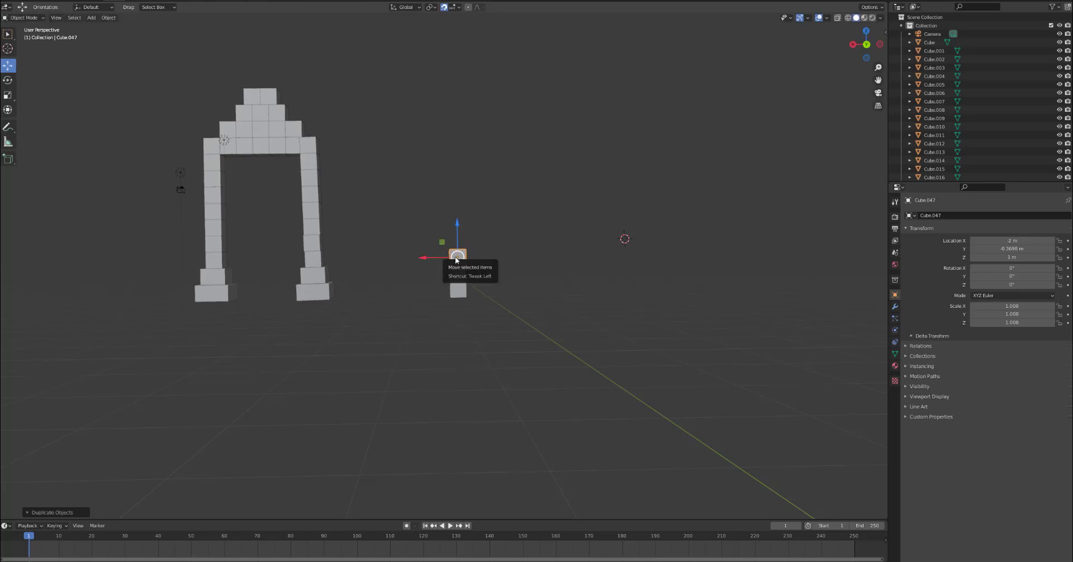
- Add two more cube copies on top of the new pillar, at Z 3 m and Z 5 m
right_click(456, 259)
click(457, 257)
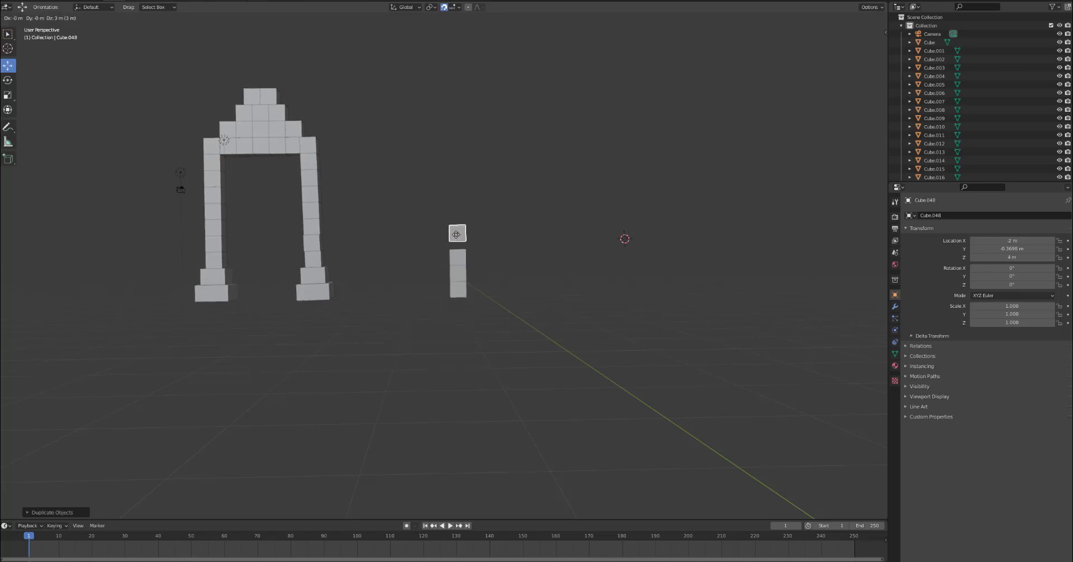
click(456, 239)
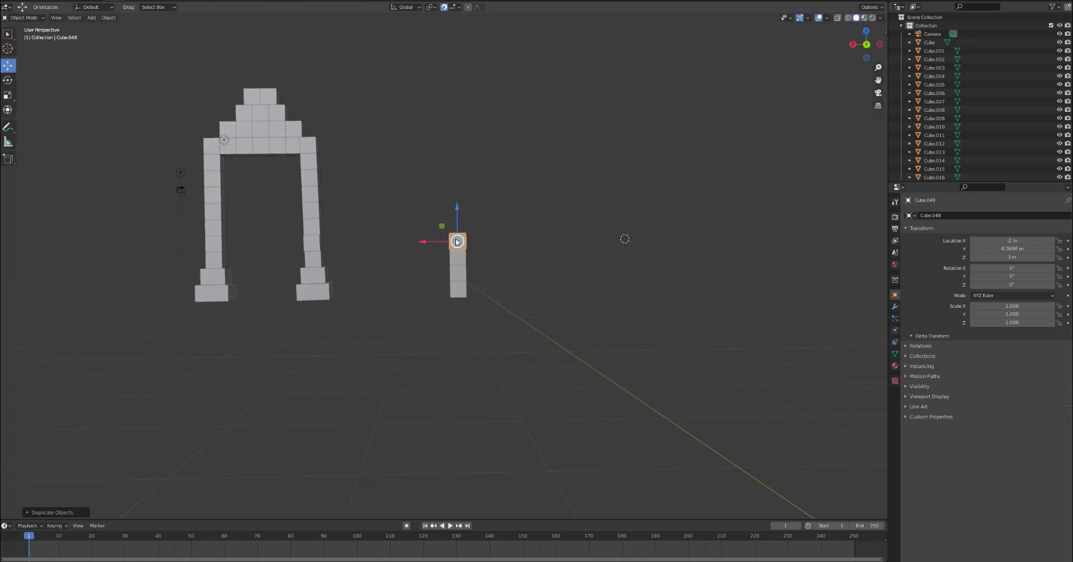
right_click(456, 242)
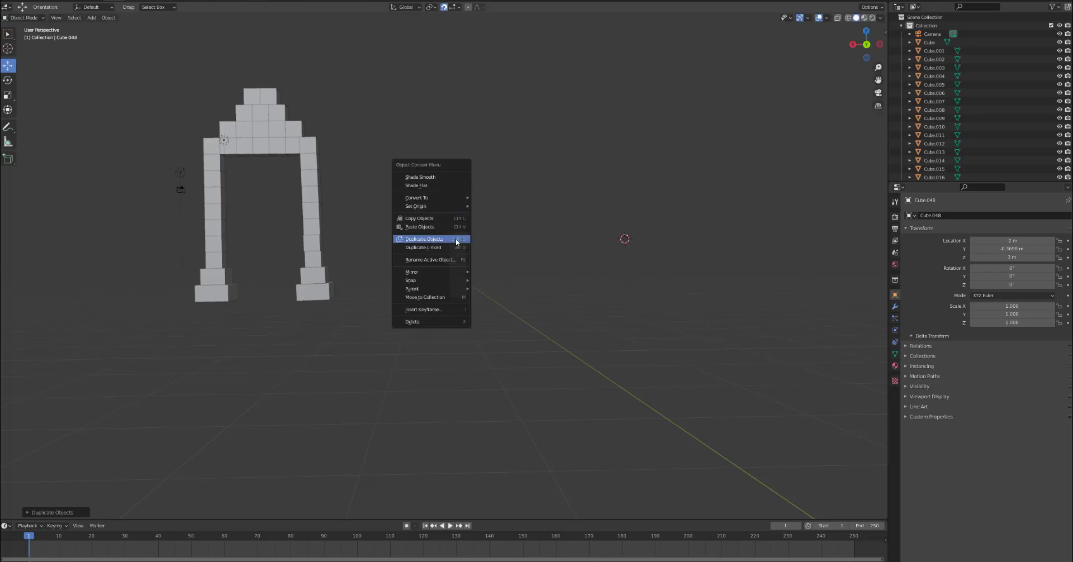
click(456, 239)
key(z)
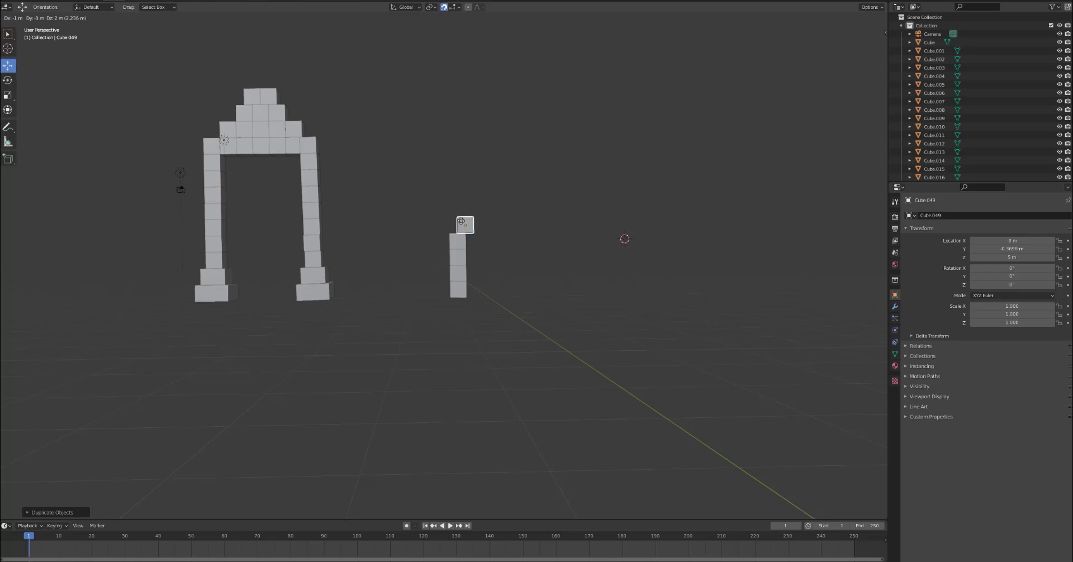
click(457, 225)
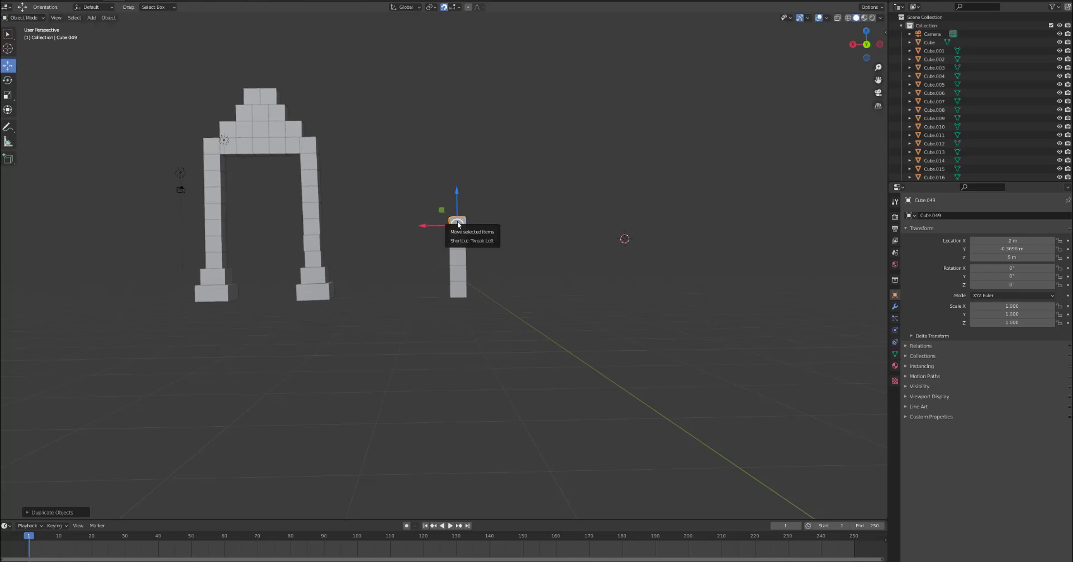
- Extend the new pillar upward with two duplicated cubes at Z 7 m and Z 9 m
right_click(458, 224)
click(457, 224)
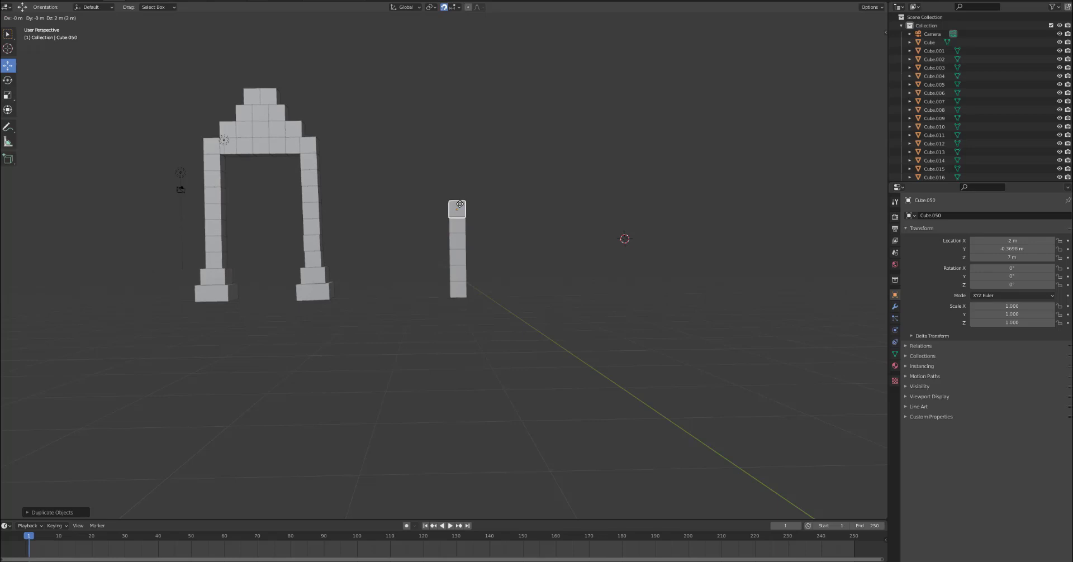
click(460, 205)
right_click(460, 207)
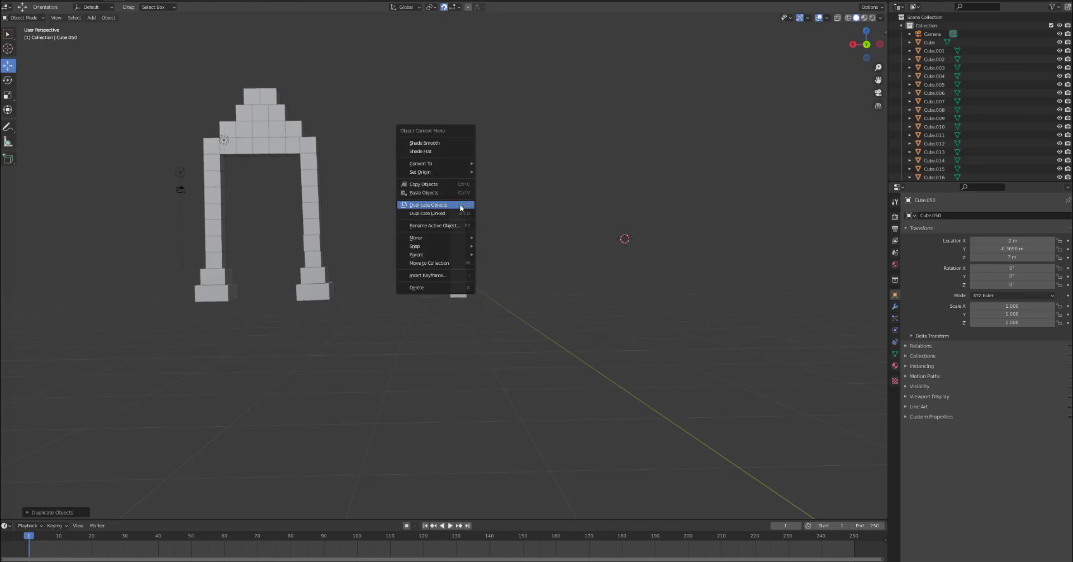
click(462, 207)
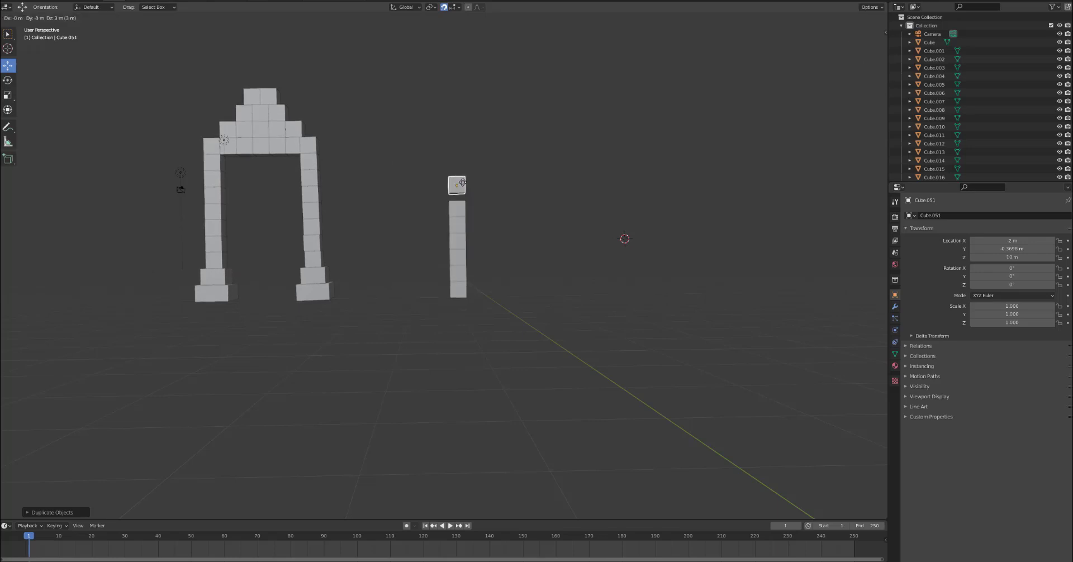
click(460, 189)
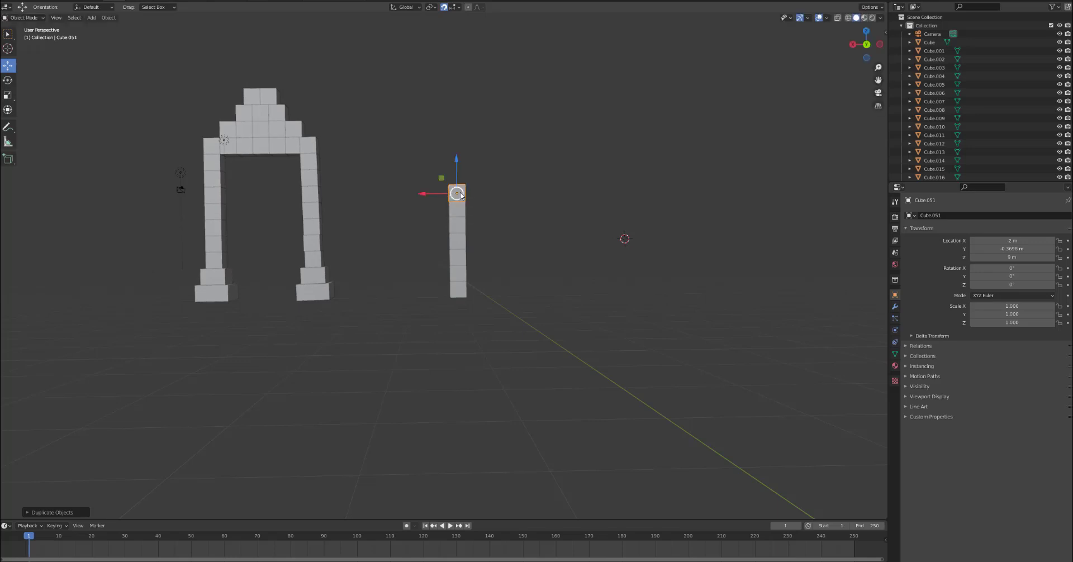
- Duplicate the pillar's top cube and stack the copy at Z 11 m
right_click(462, 195)
click(462, 193)
right_click(456, 192)
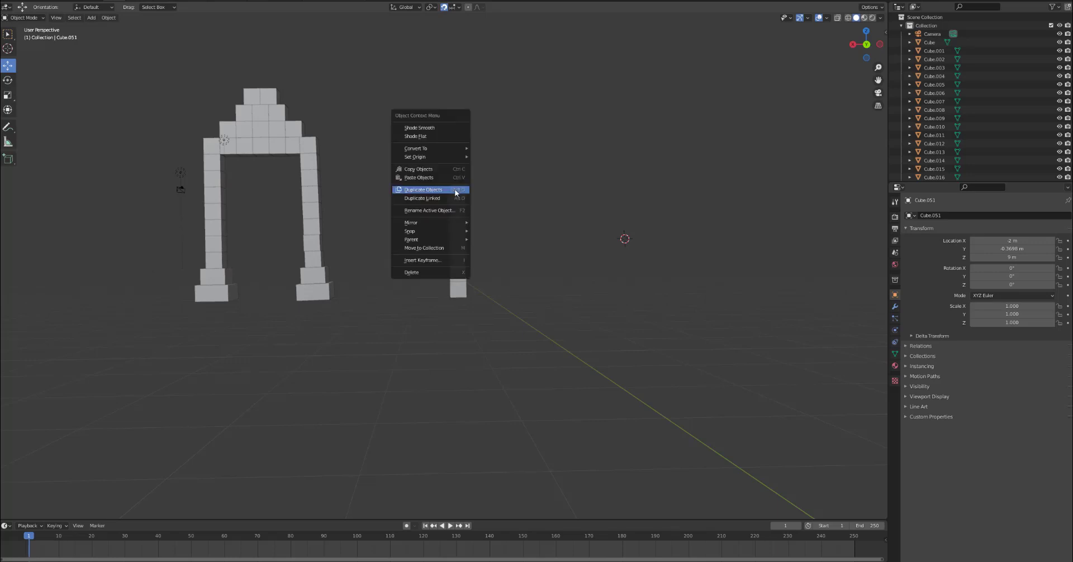
click(455, 190)
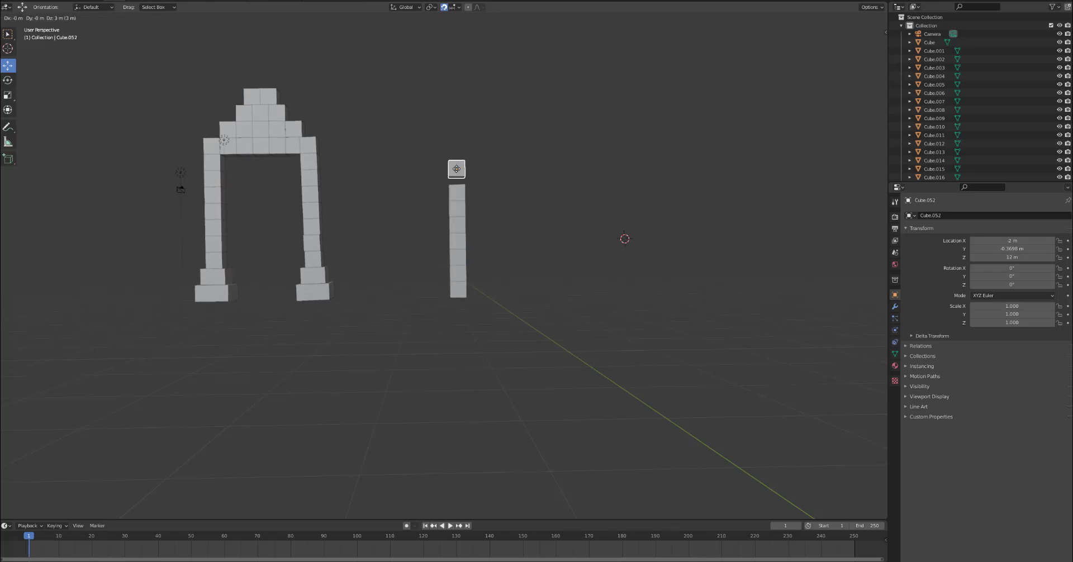
click(456, 173)
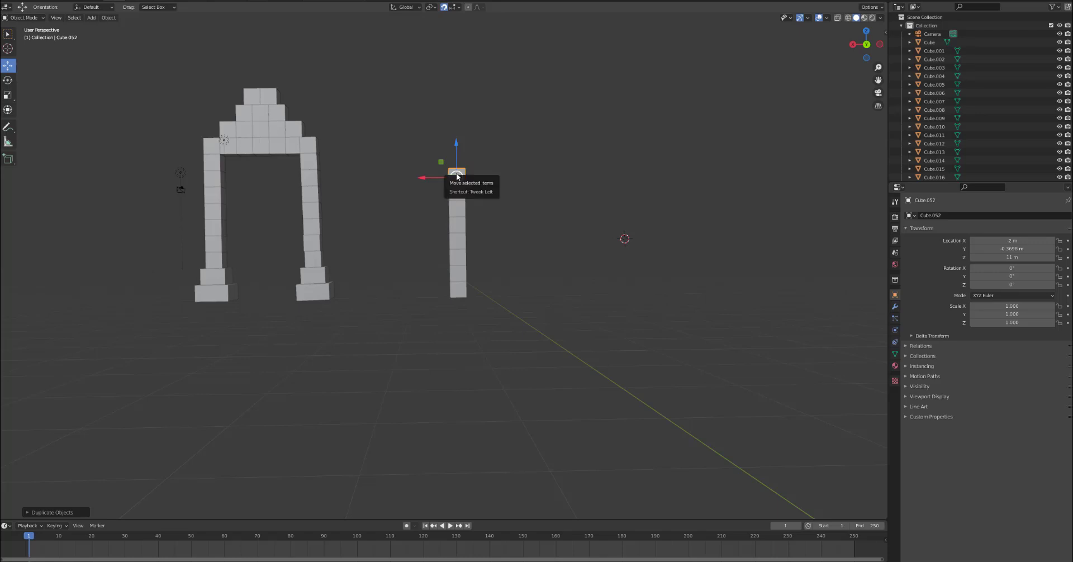
- Stack two further duplicated cubes on the pillar at Z 13 m and Z 15 m, then deselect
right_click(457, 176)
click(457, 174)
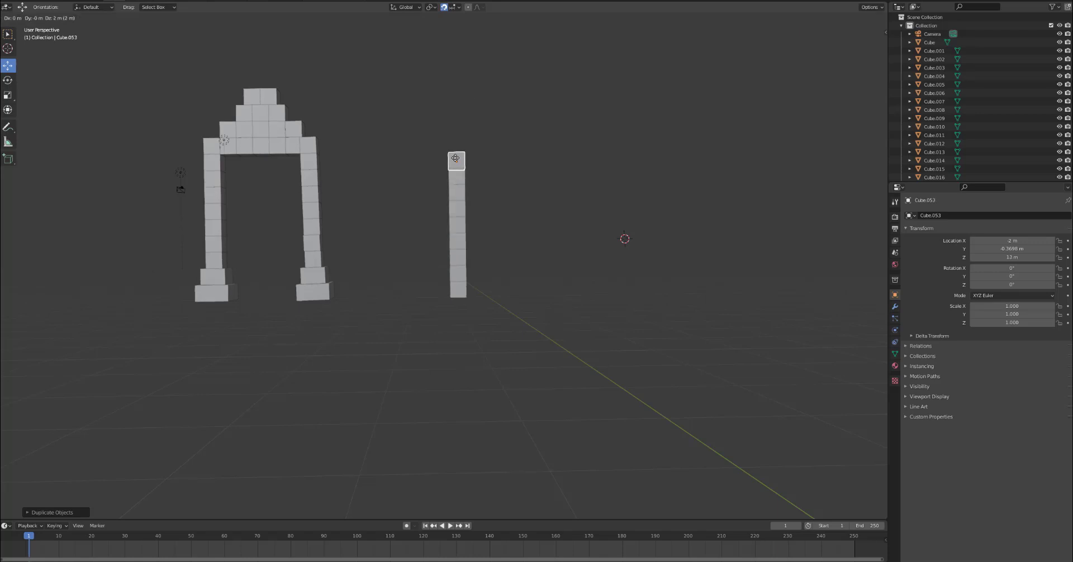
click(455, 156)
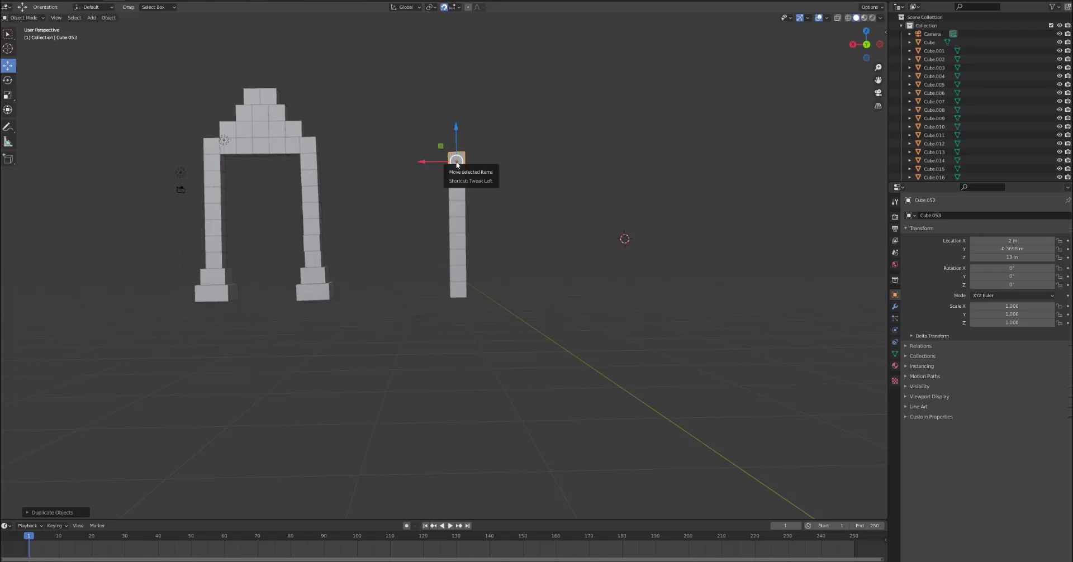
right_click(456, 164)
click(456, 162)
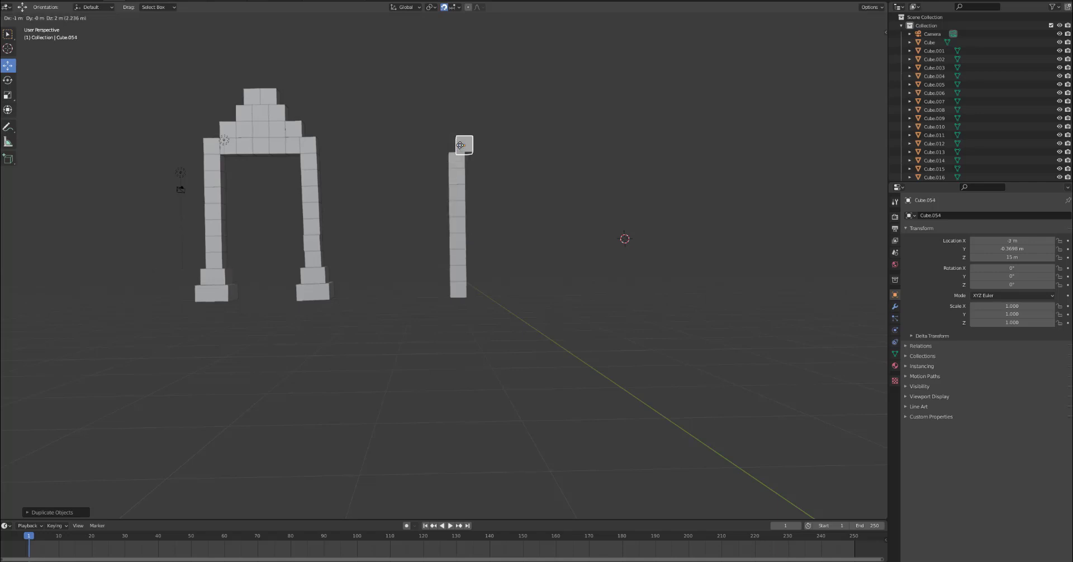
click(457, 144)
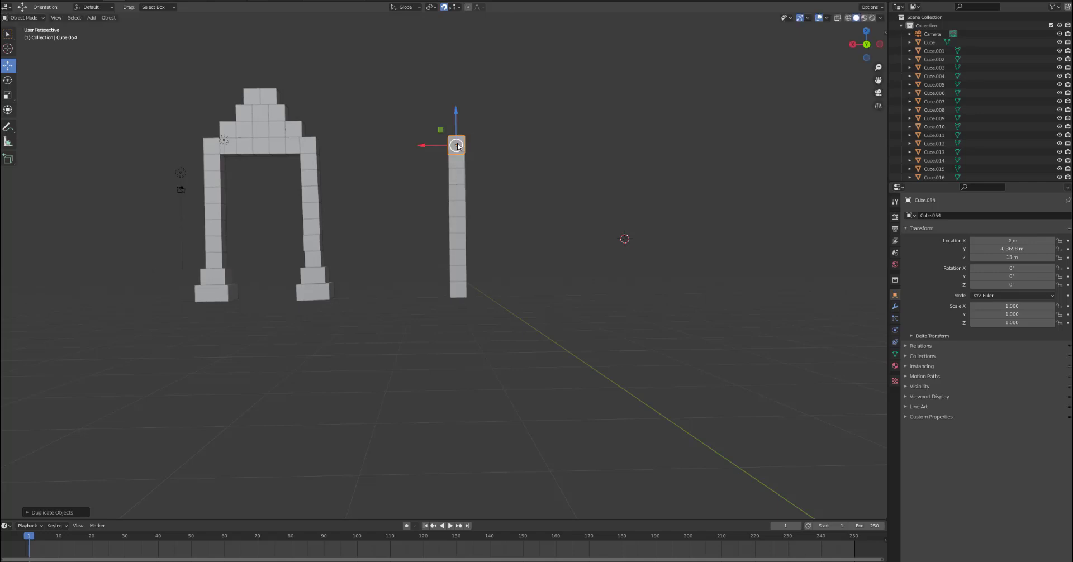
click(438, 174)
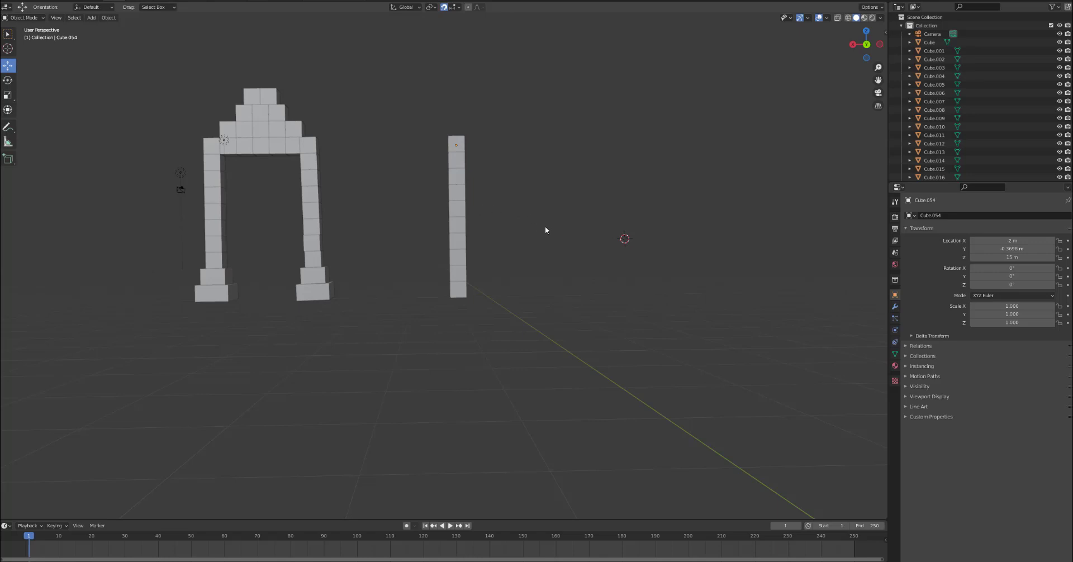
- Widen the new pillar's bottom cube by setting its X and Y scale to 2, then deselect it
middle_drag(546, 230, 541, 256)
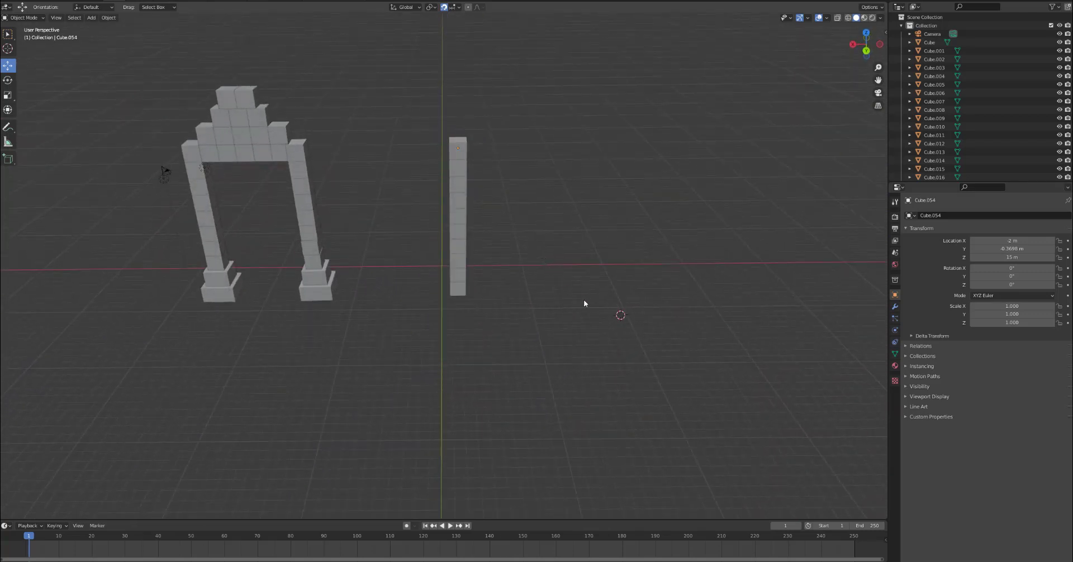
click(458, 291)
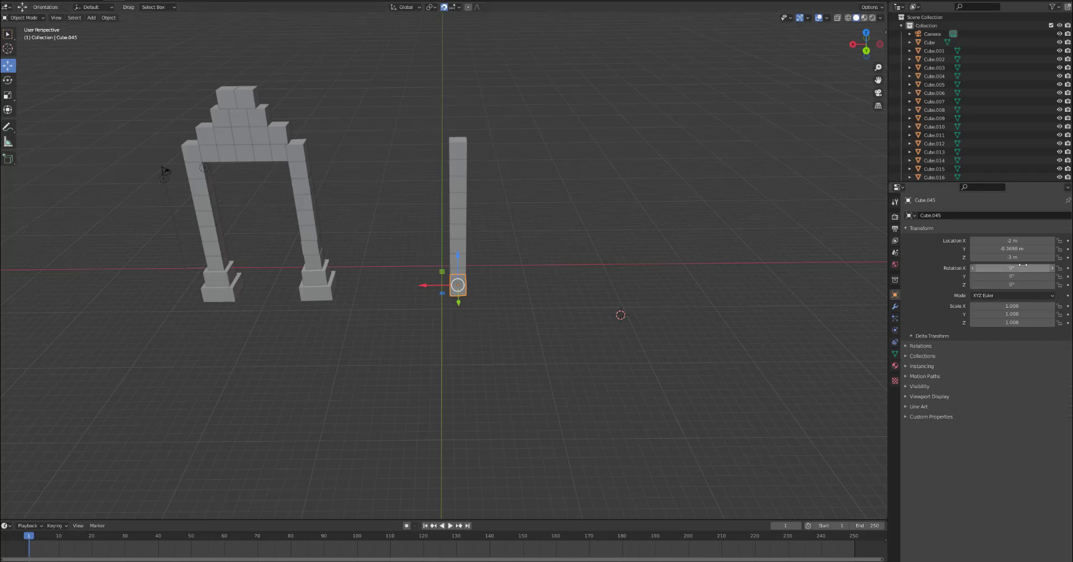
click(1023, 267)
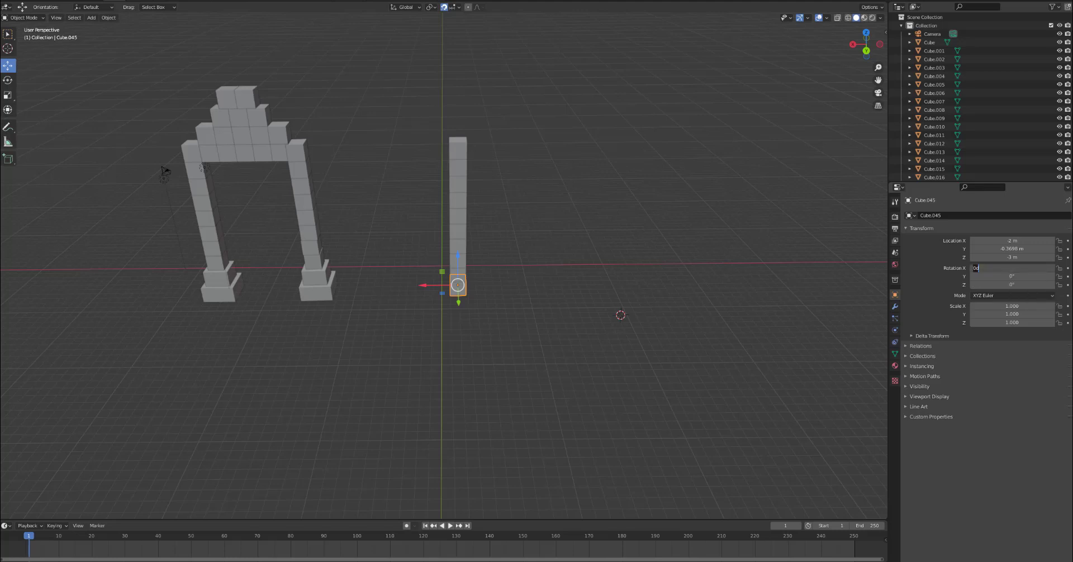
key(Return)
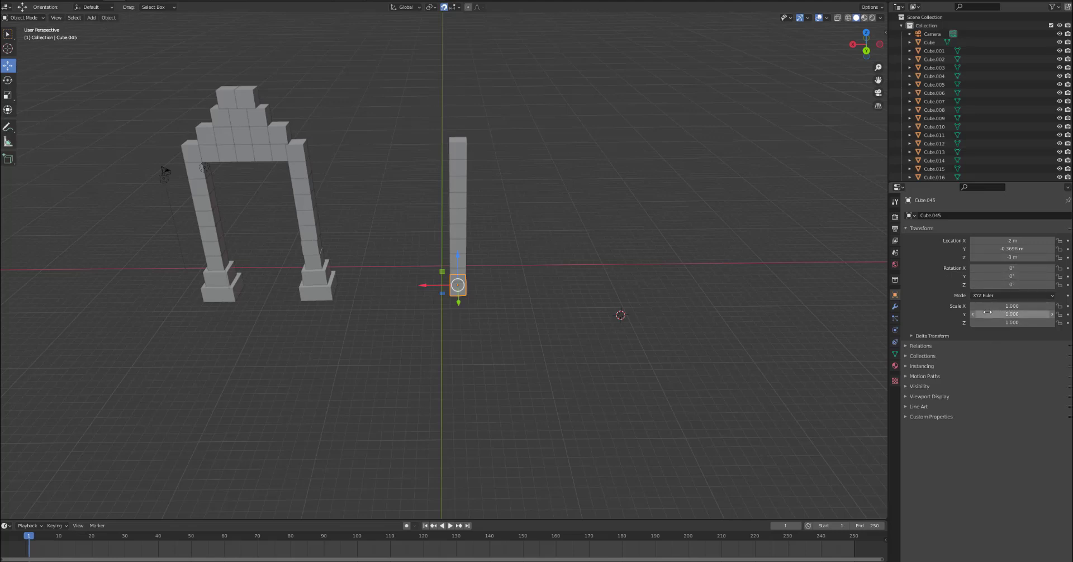
click(998, 305)
text(1.0)
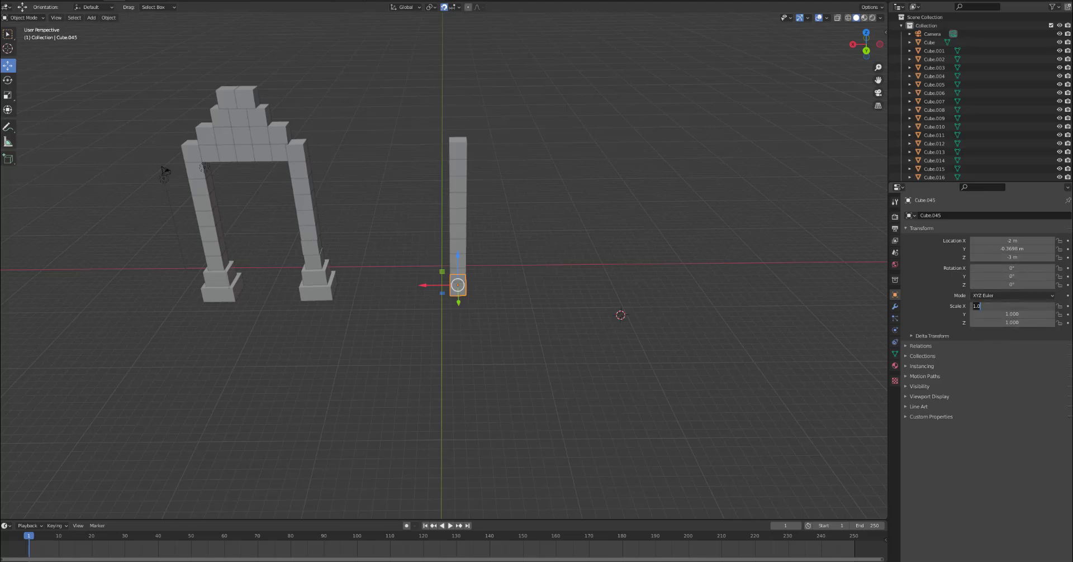
text(2)
key(Return)
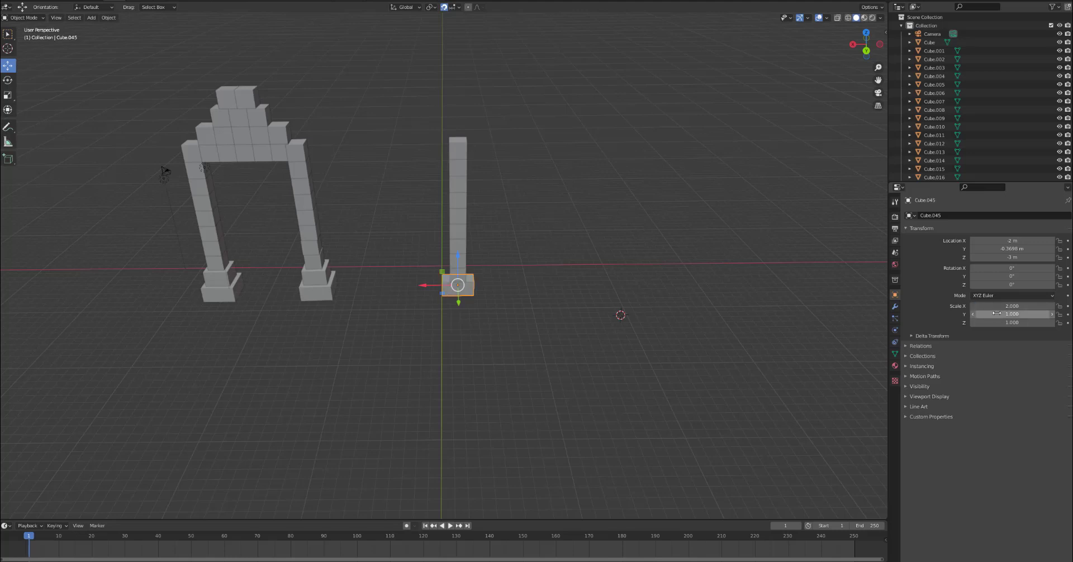
click(996, 314)
text(2)
key(Return)
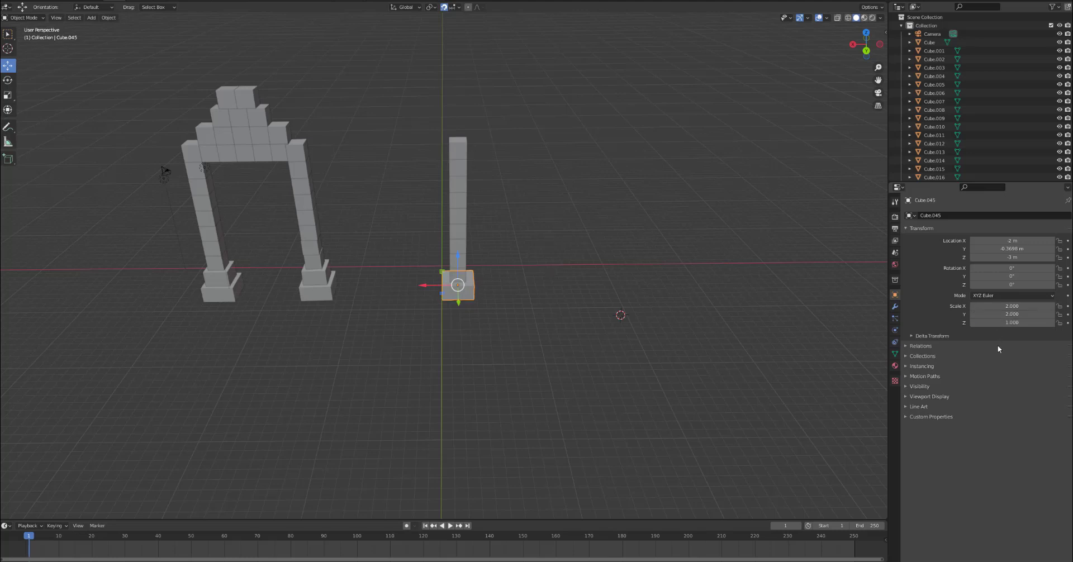
click(719, 253)
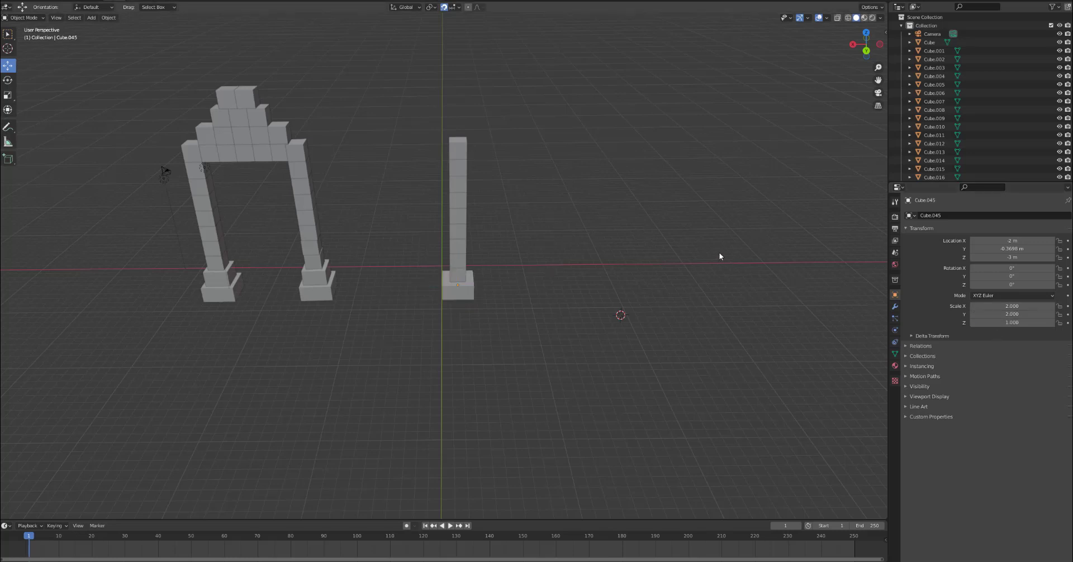
- Set the X and Y scale of the pillar's second cube from the ground to 1.5, then deselect it
middle_drag(682, 248, 671, 222)
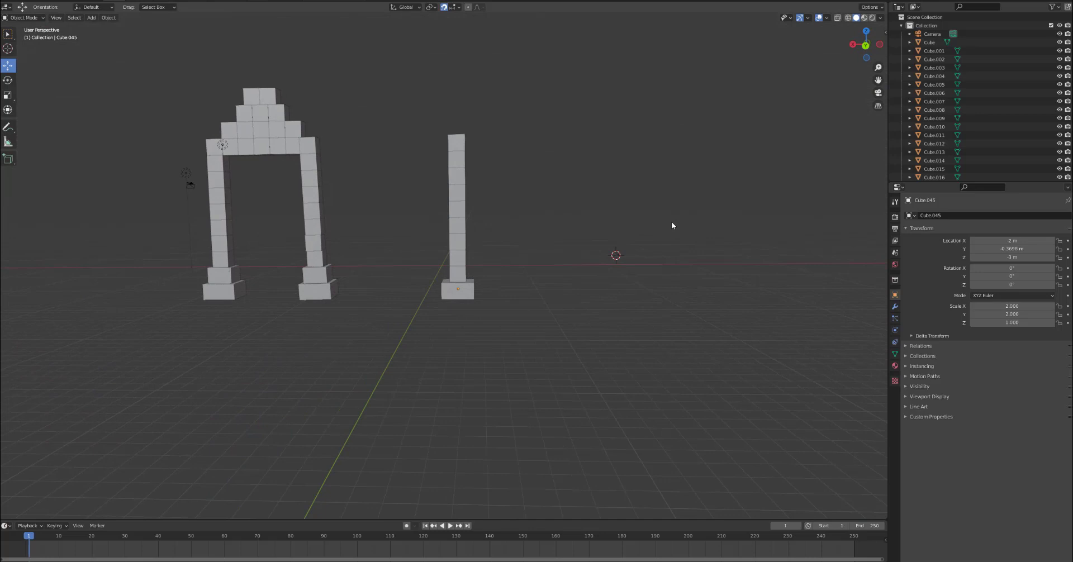
click(456, 272)
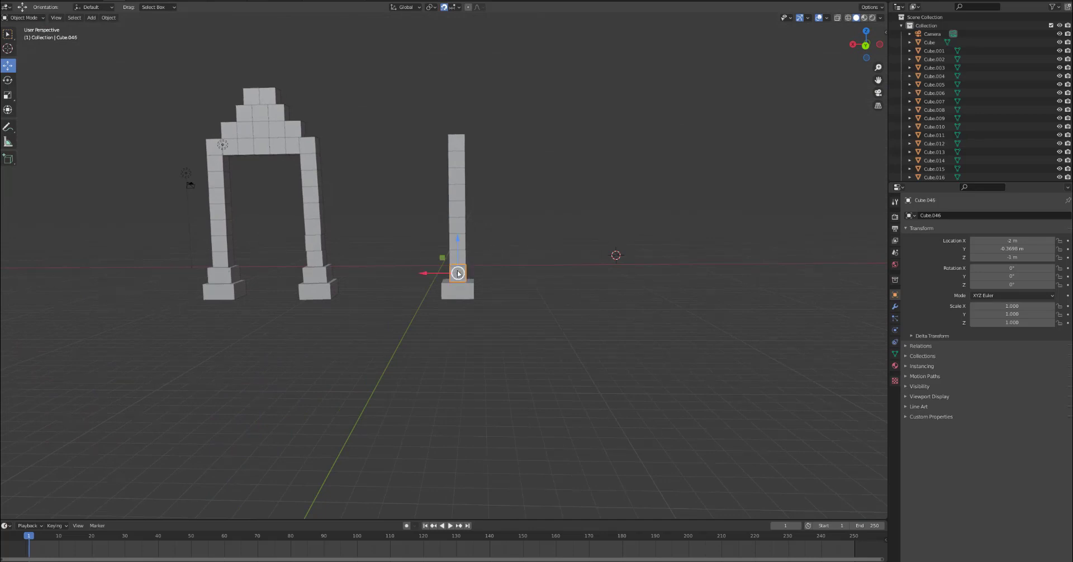
click(986, 306)
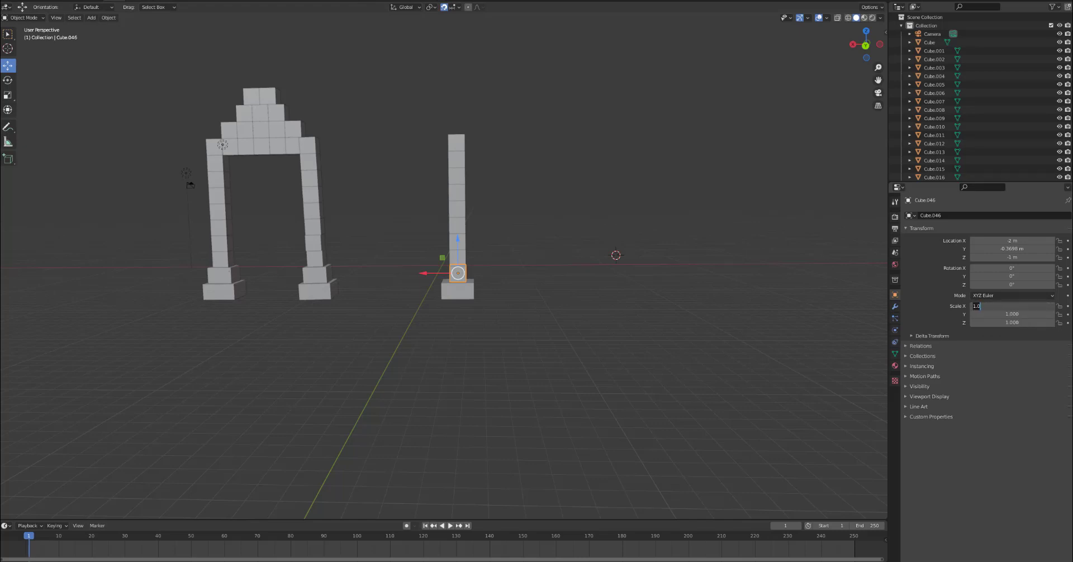
text(1.5)
key(Return)
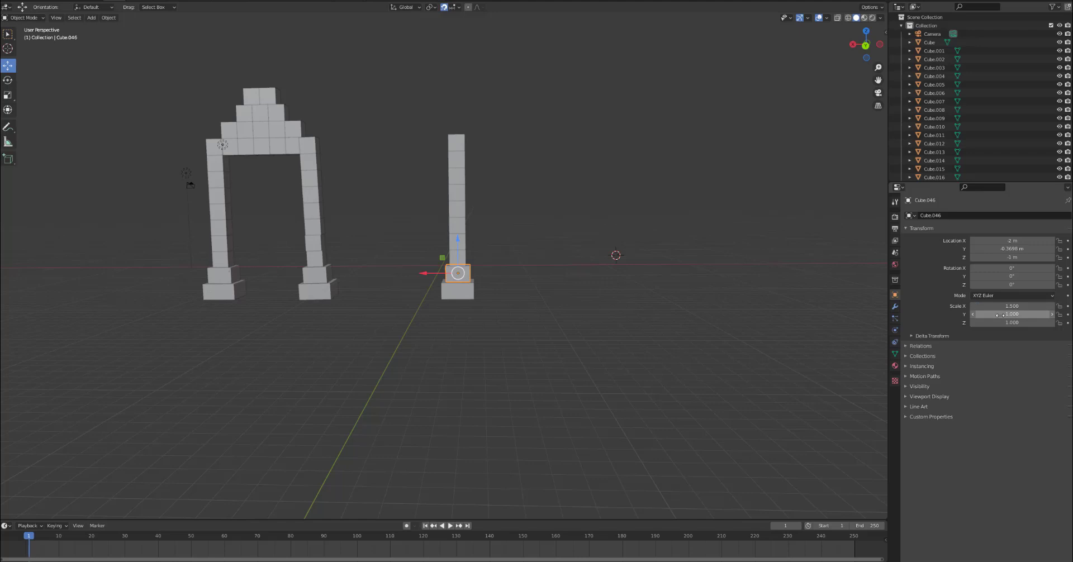
double_click(998, 314)
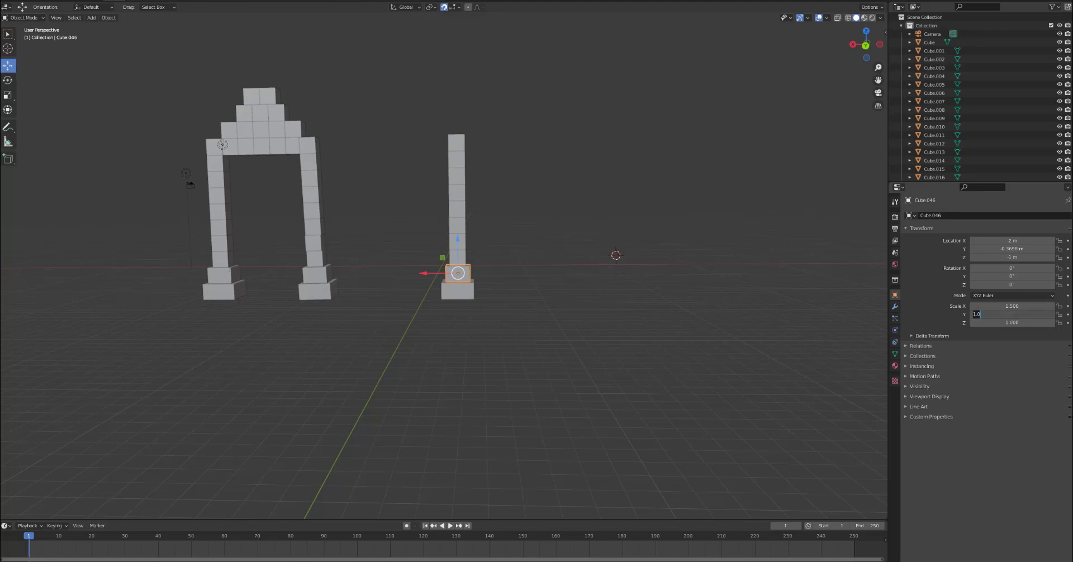
text(1.5)
key(Return)
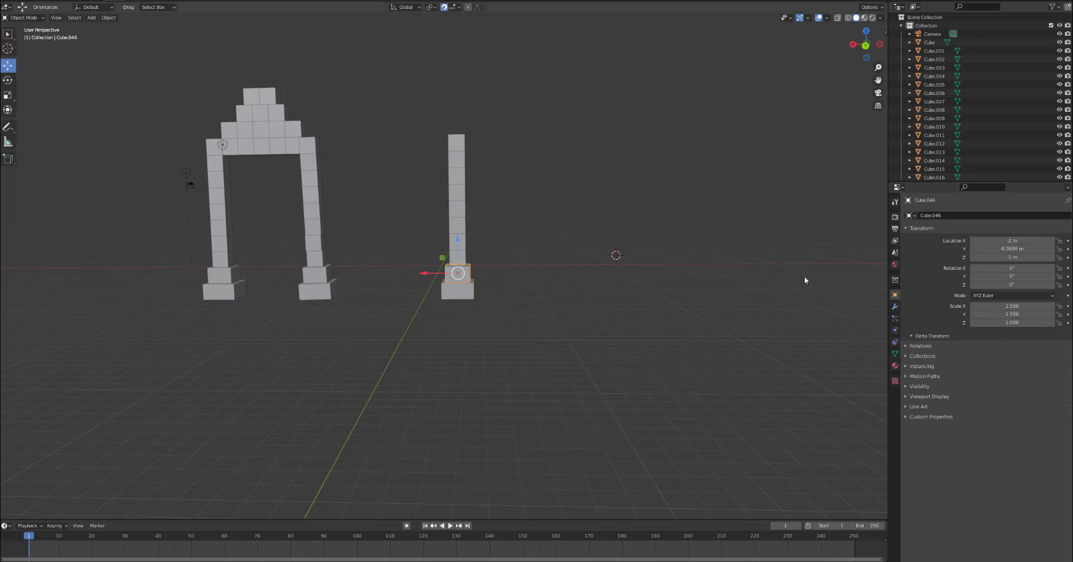
mouse_move(804, 280)
middle_down()
mouse_move(709, 288)
mouse_move(800, 270)
mouse_move(800, 297)
mouse_move(807, 290)
mouse_move(796, 285)
middle_up()
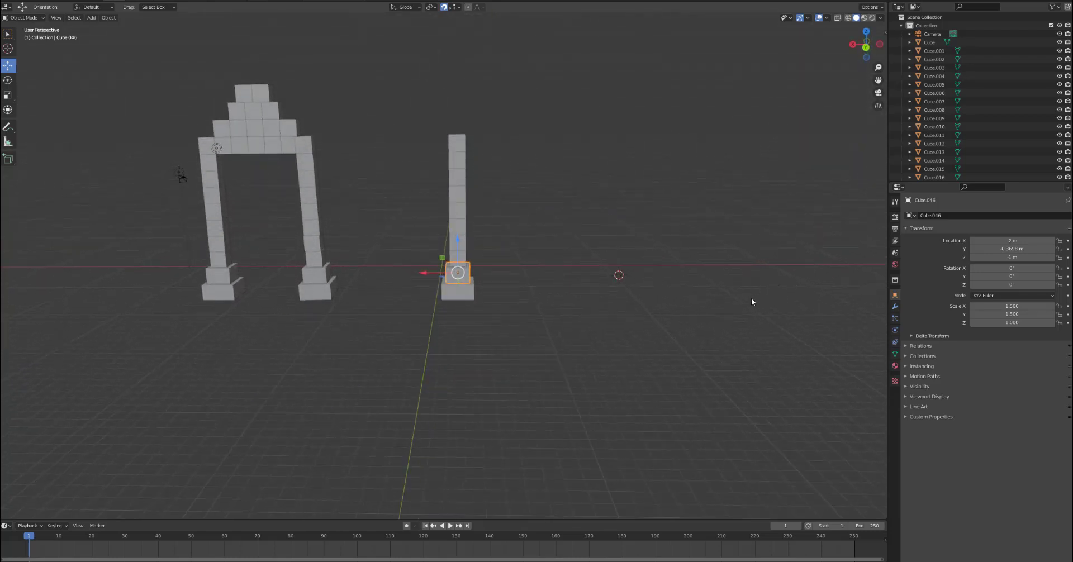
click(563, 294)
- Duplicate the whole new pillar with its stepped base and place the copy 17 m away along negative X
middle_drag(416, 115, 418, 122)
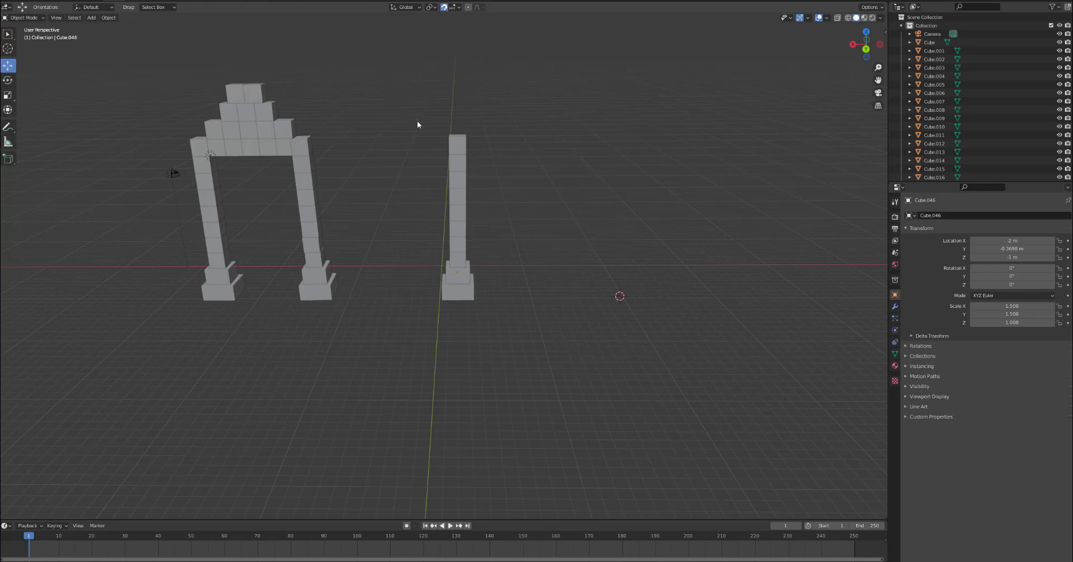
drag(428, 271, 496, 316)
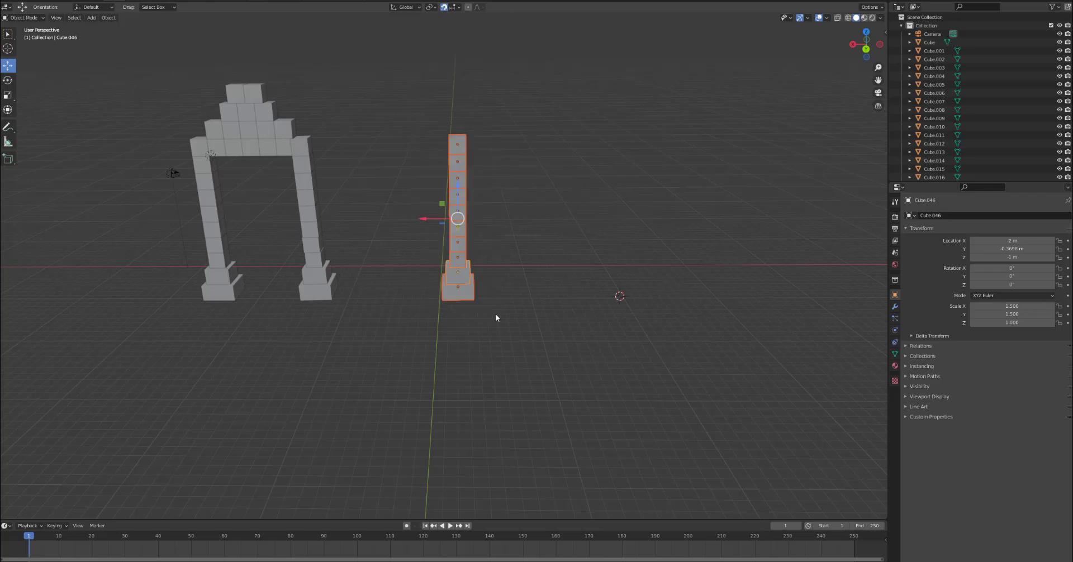
right_click(457, 179)
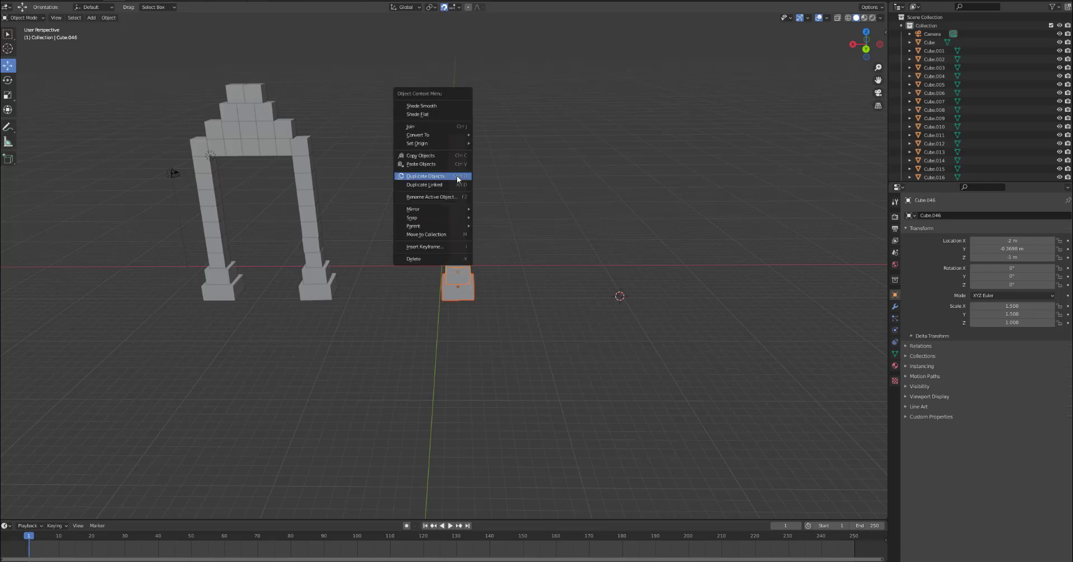
click(457, 177)
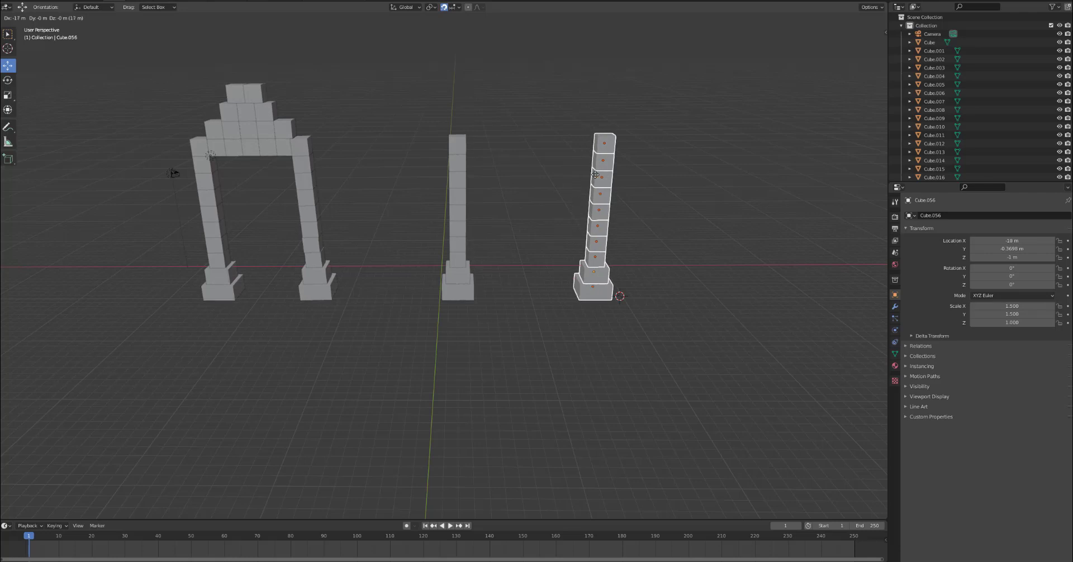
click(595, 175)
click(568, 171)
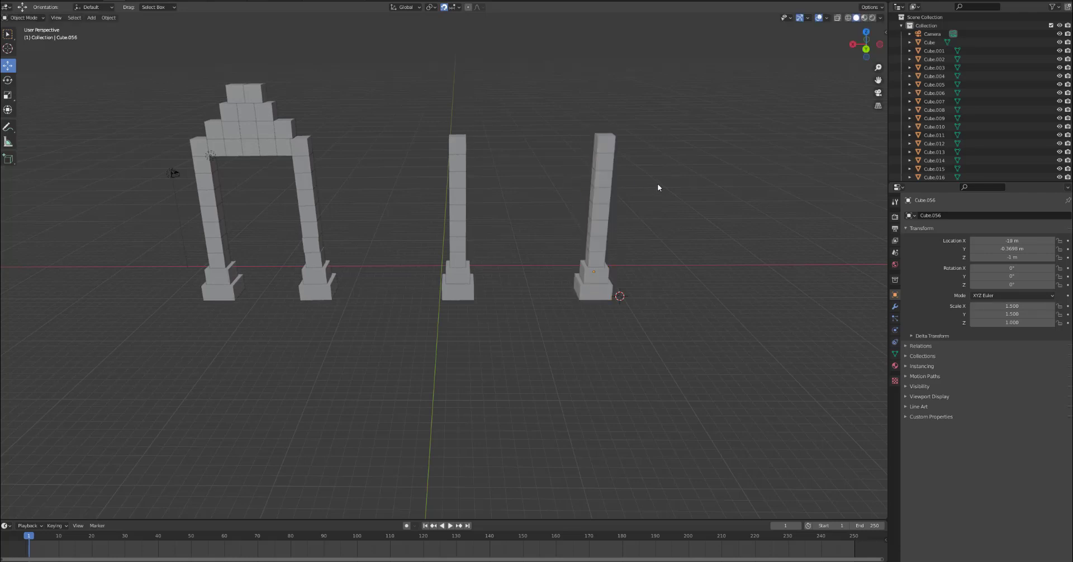
- Duplicate the top cube of the middle pillar and place the copy beside it at X -4 m, facing the newest pillar
mouse_move(659, 187)
middle_down()
mouse_move(560, 209)
mouse_move(563, 159)
mouse_move(598, 222)
mouse_move(651, 201)
mouse_move(642, 185)
middle_up()
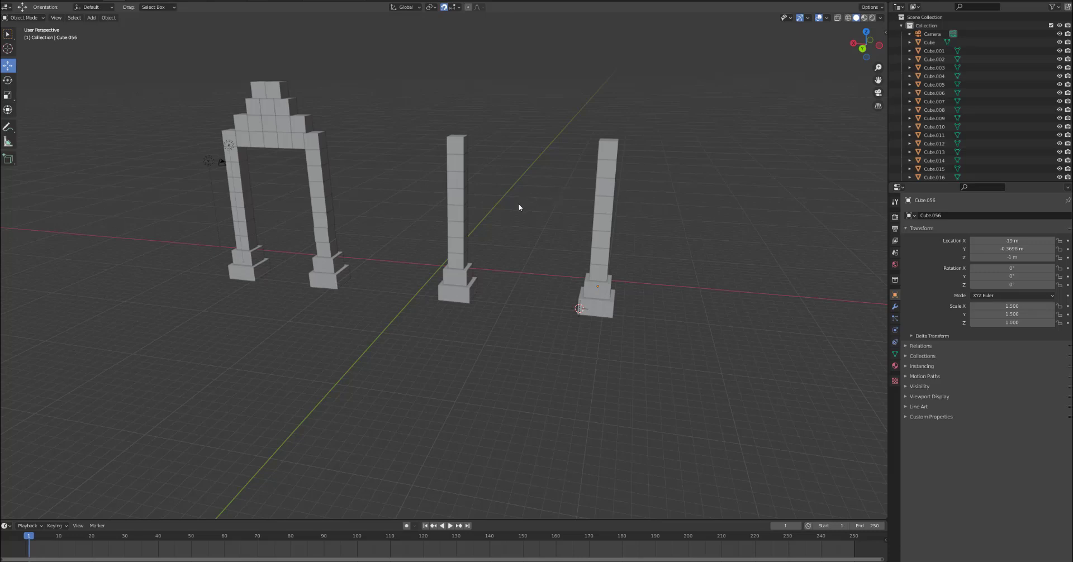
middle_drag(507, 208, 514, 194)
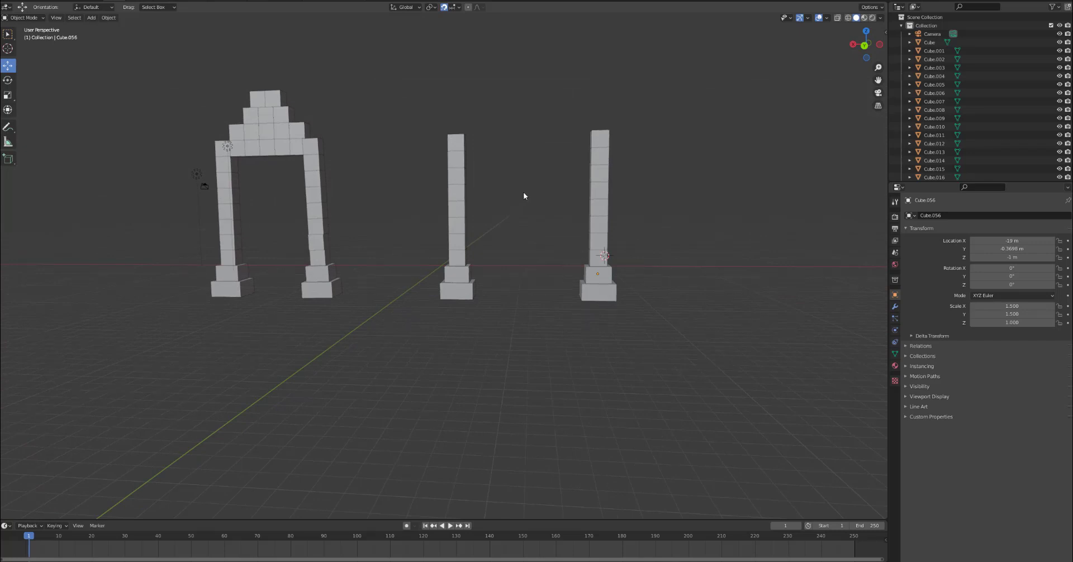
middle_drag(485, 140, 472, 144)
click(457, 147)
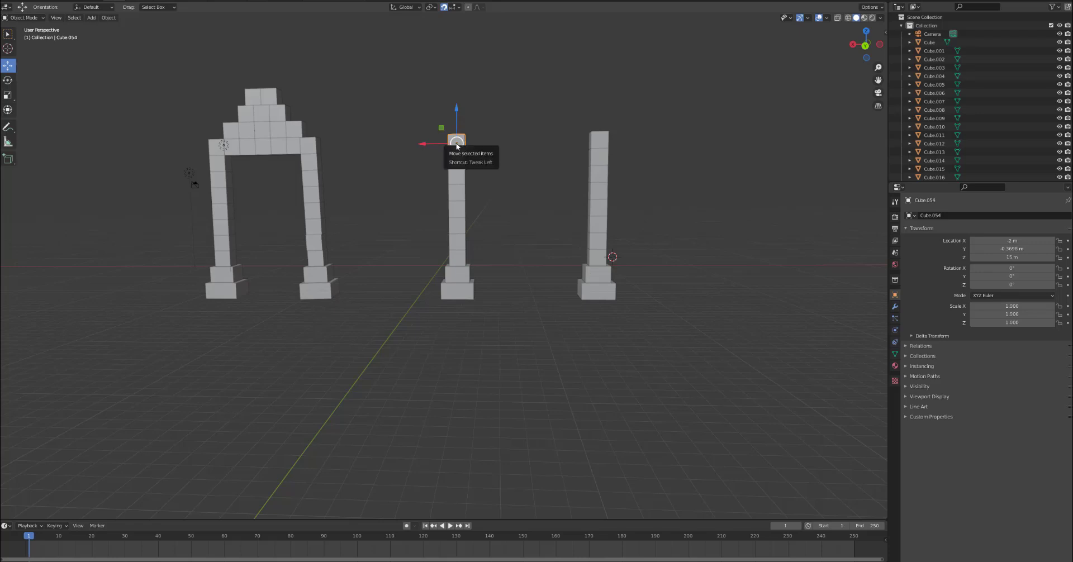
right_click(456, 147)
click(447, 144)
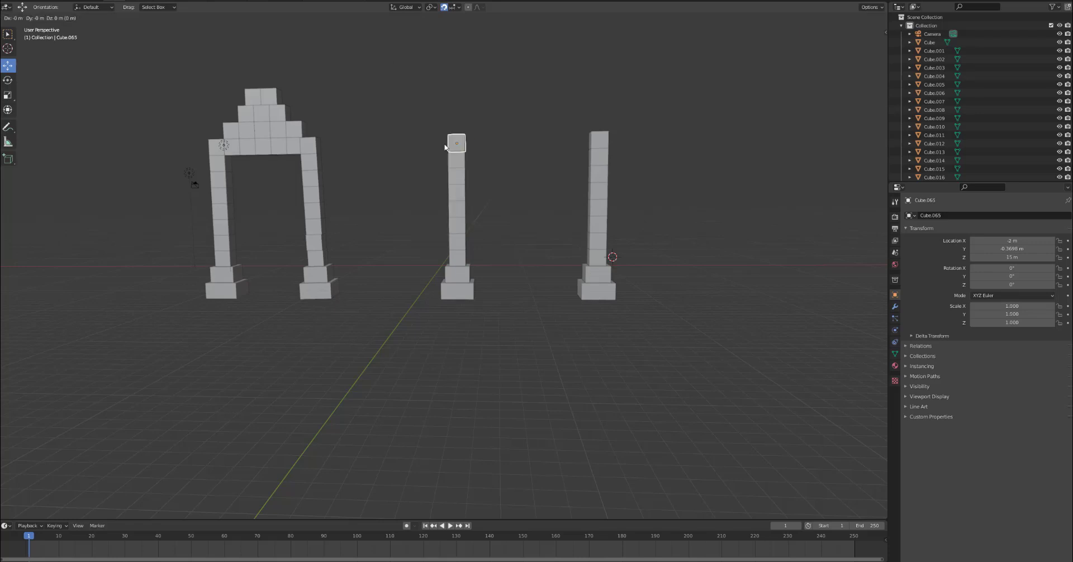
click(459, 145)
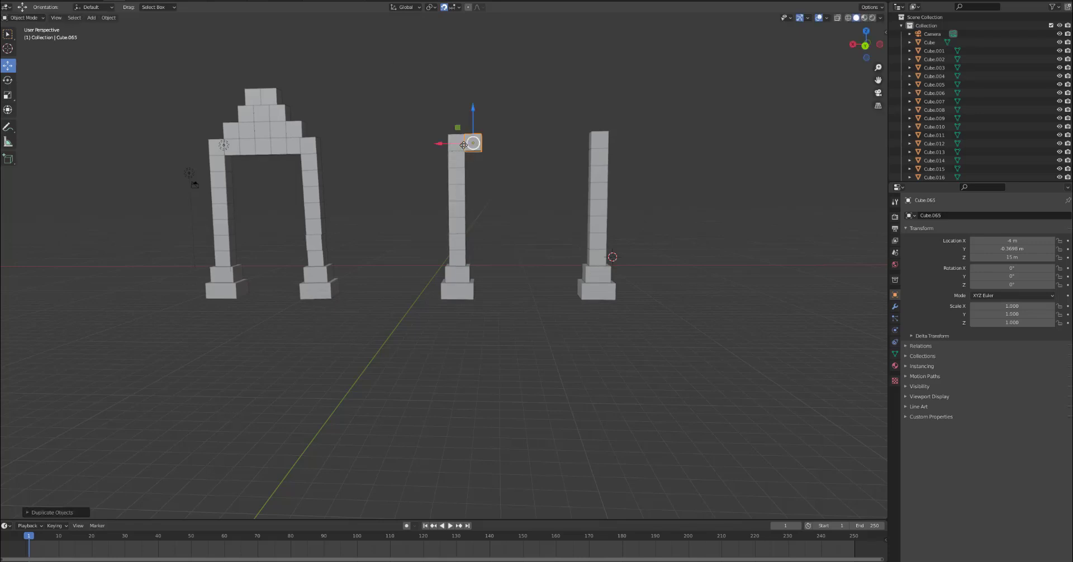
click(481, 161)
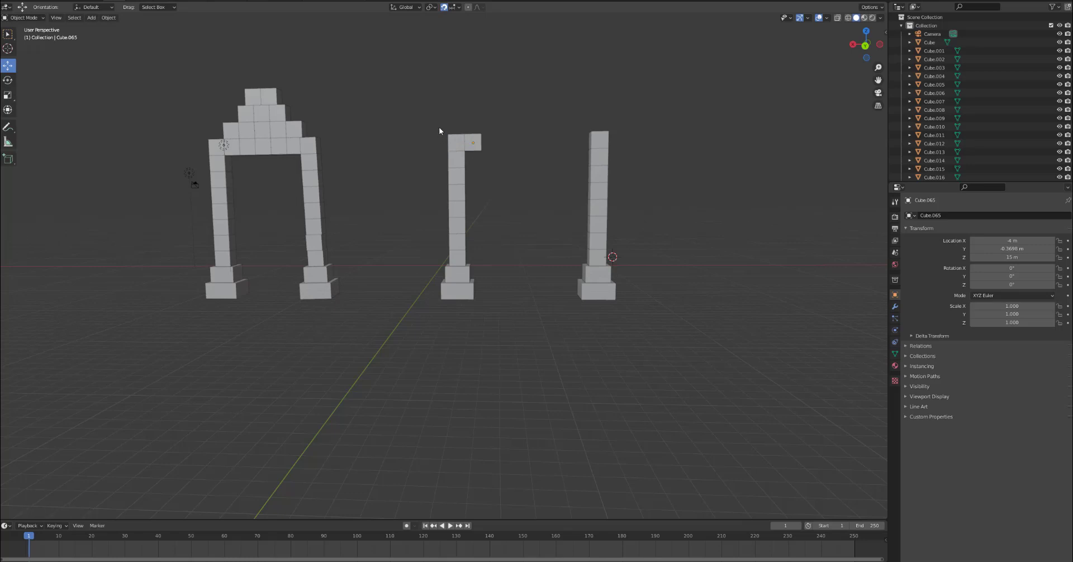
- Duplicate the two top cubes together and place the copies in line to extend the crossbeam toward the newest pillar
drag(468, 143, 484, 150)
right_click(456, 149)
click(457, 150)
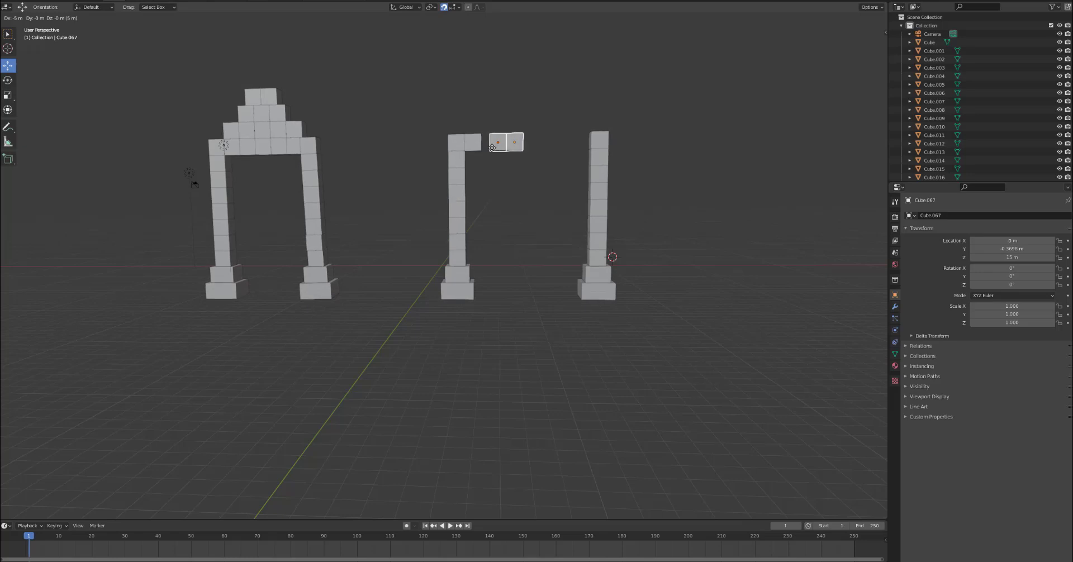
click(488, 151)
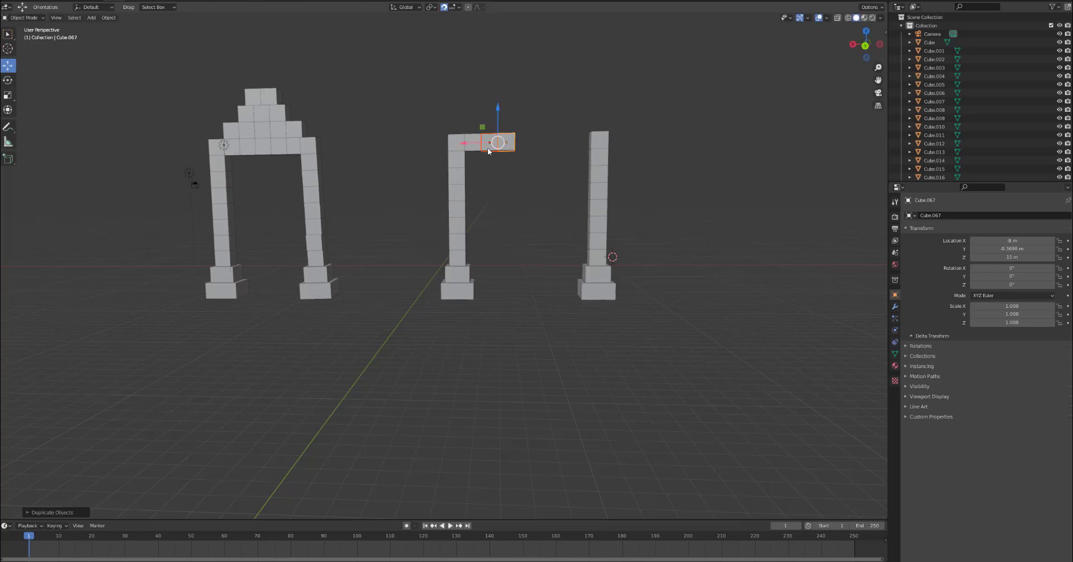
click(495, 163)
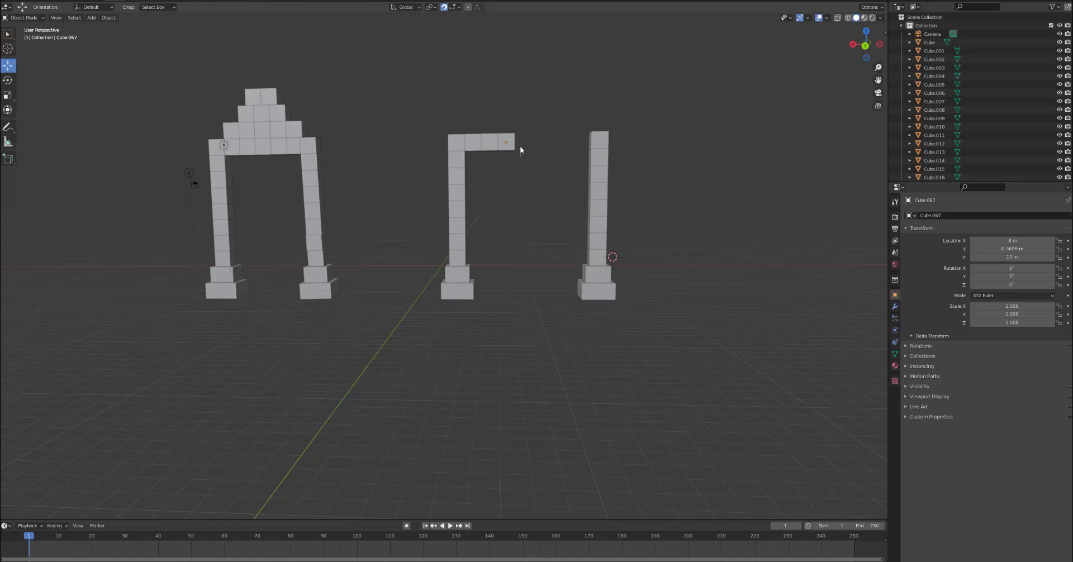
- Duplicate three crossbeam cubes and place the copies at the beam's free end, at Z 15 m
drag(514, 136, 471, 126)
right_click(471, 142)
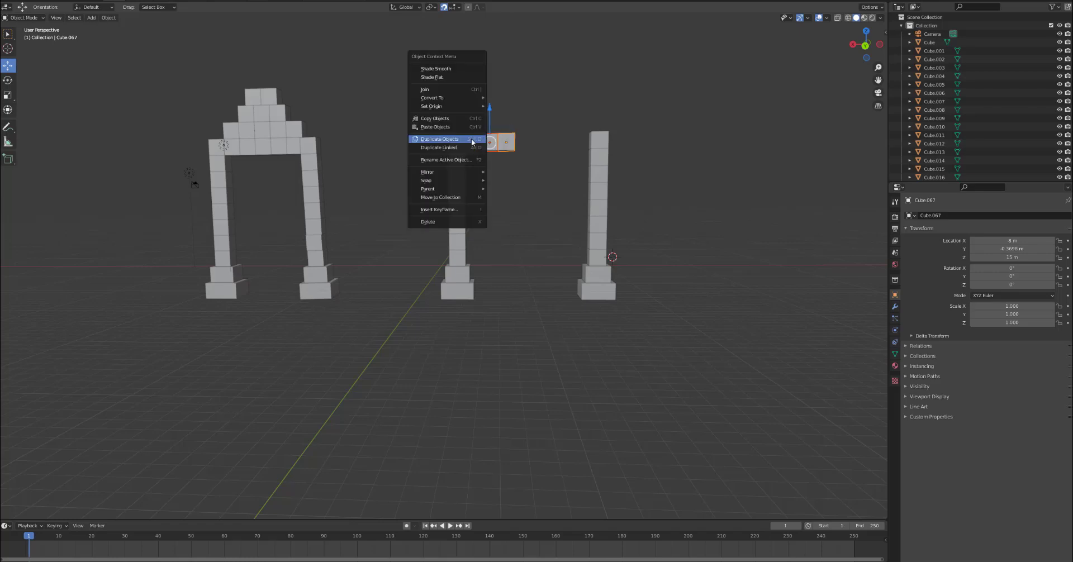
click(459, 143)
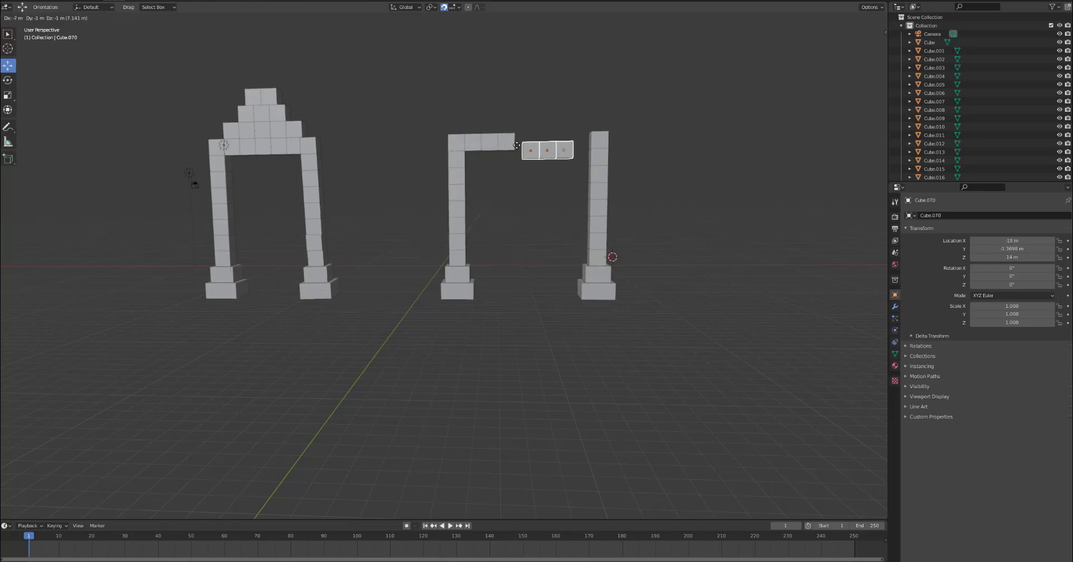
click(508, 140)
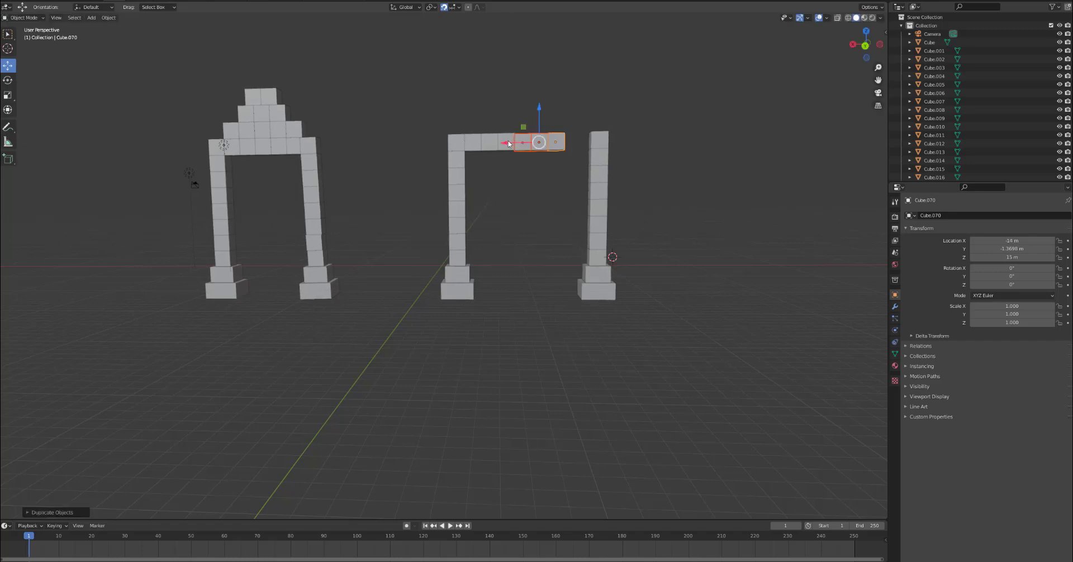
click(511, 167)
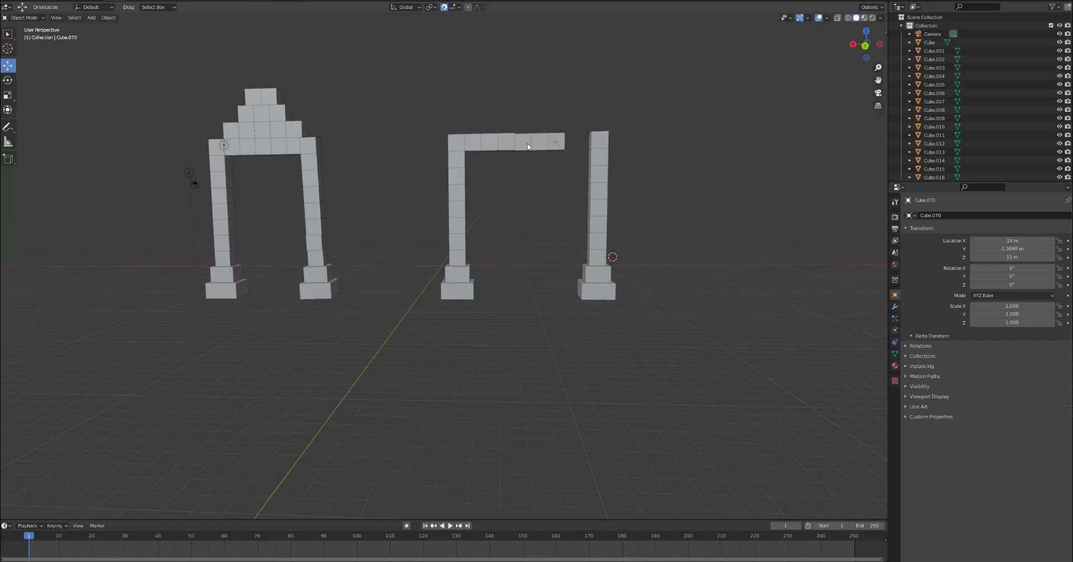
- Try to move the cube at X -10 m along Y to line it up with the rest of the crossbeam
click(527, 143)
middle_drag(638, 163, 549, 215)
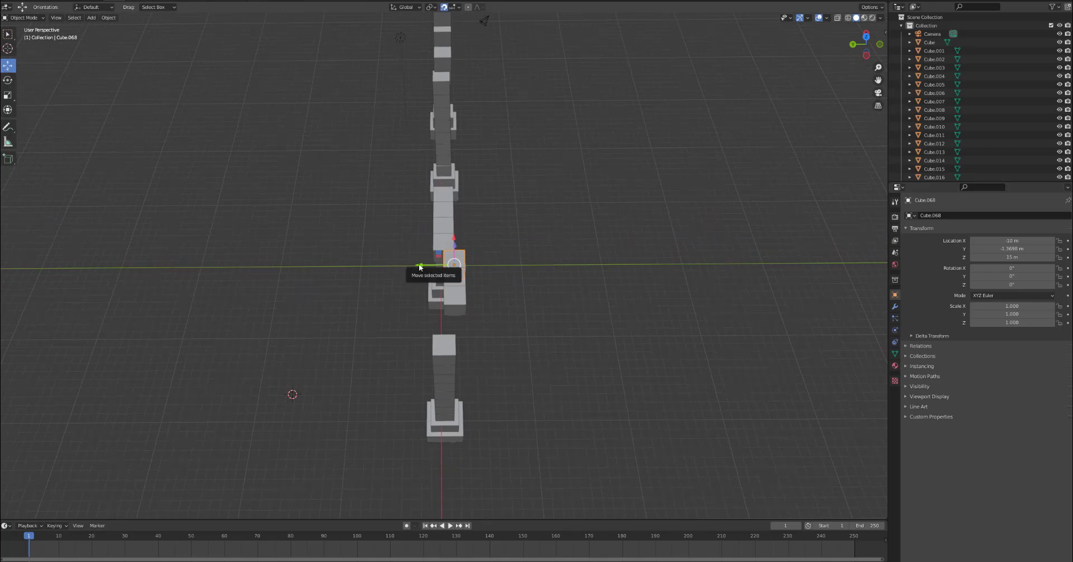
drag(419, 267, 414, 262)
middle_drag(536, 254, 582, 202)
click(488, 108)
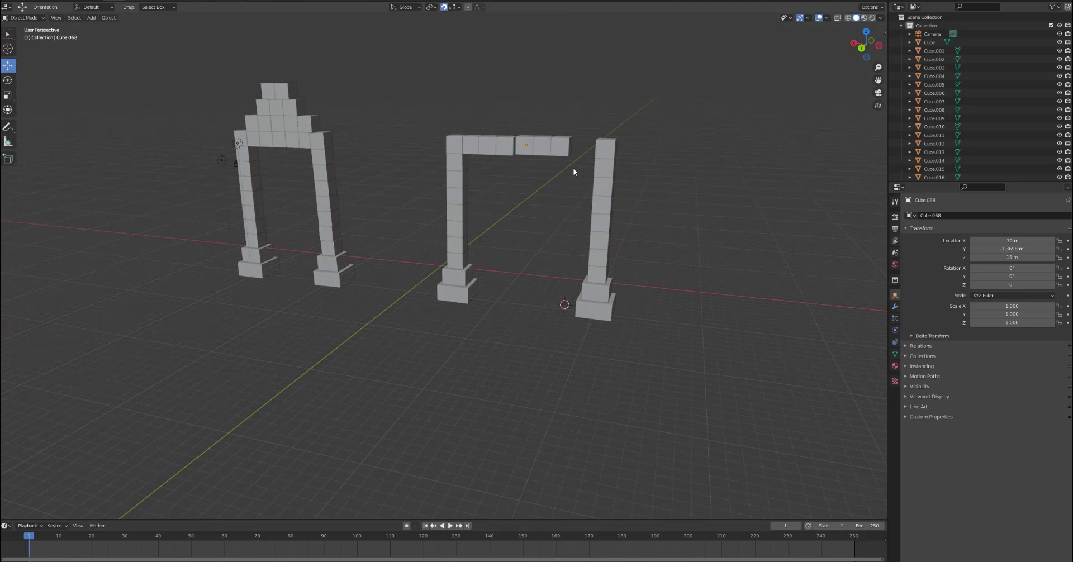
- Move the three misaligned cubes at the crossbeam's free end along Y to line them up with the other beam cubes
drag(573, 169, 519, 126)
middle_drag(648, 117, 520, 190)
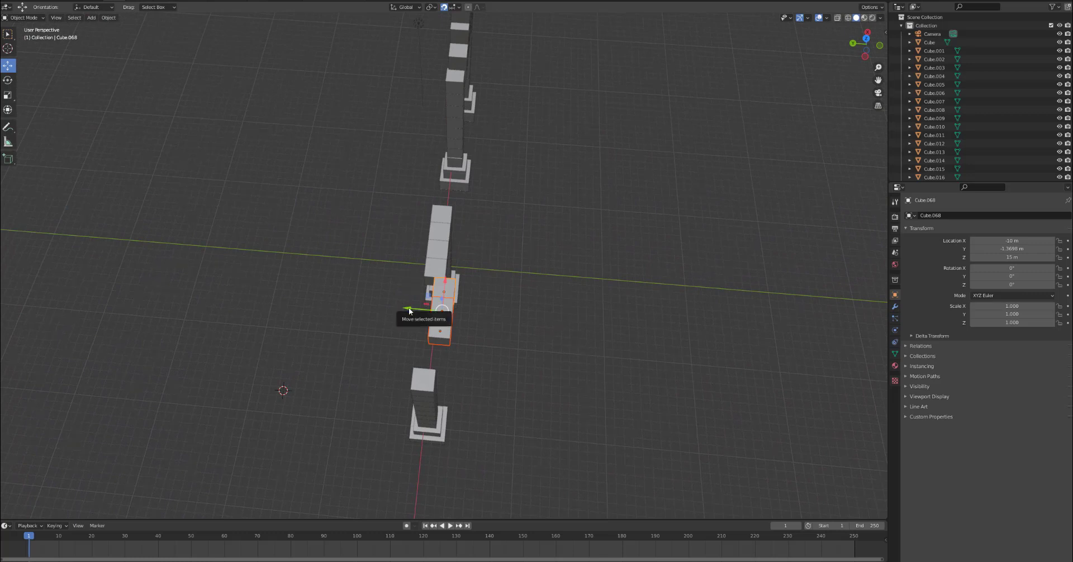
drag(410, 310, 399, 307)
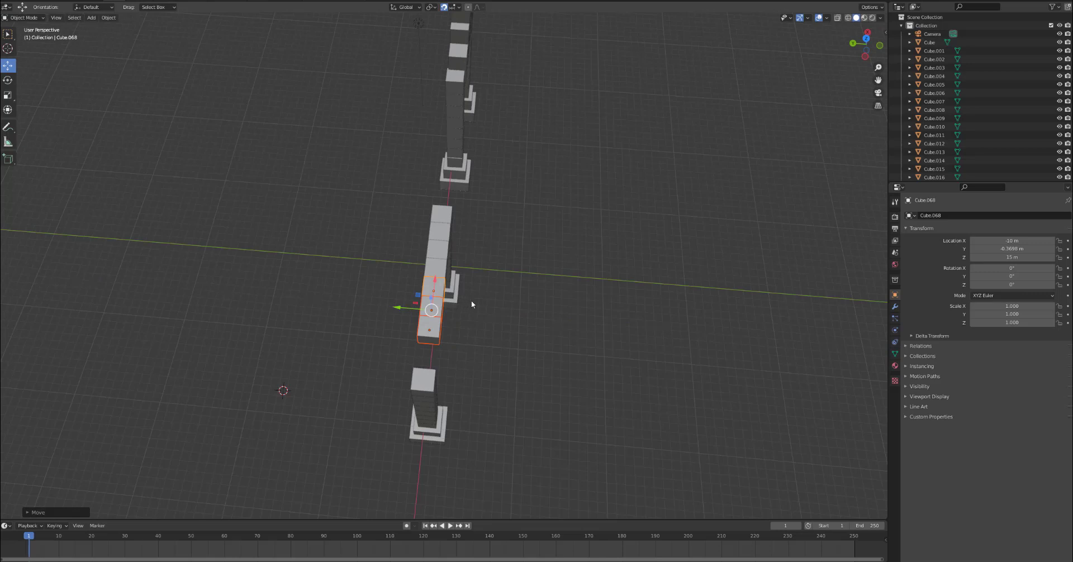
click(487, 303)
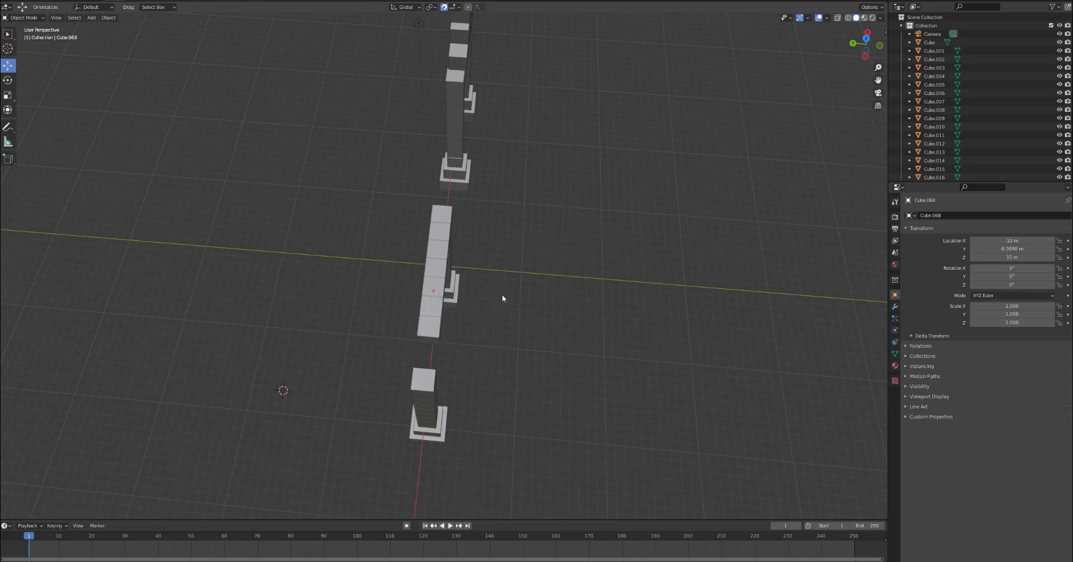
- Move the whole outer pillar with its stepped base along X until its top cube meets the crossbeam's free end
middle_drag(517, 294, 608, 240)
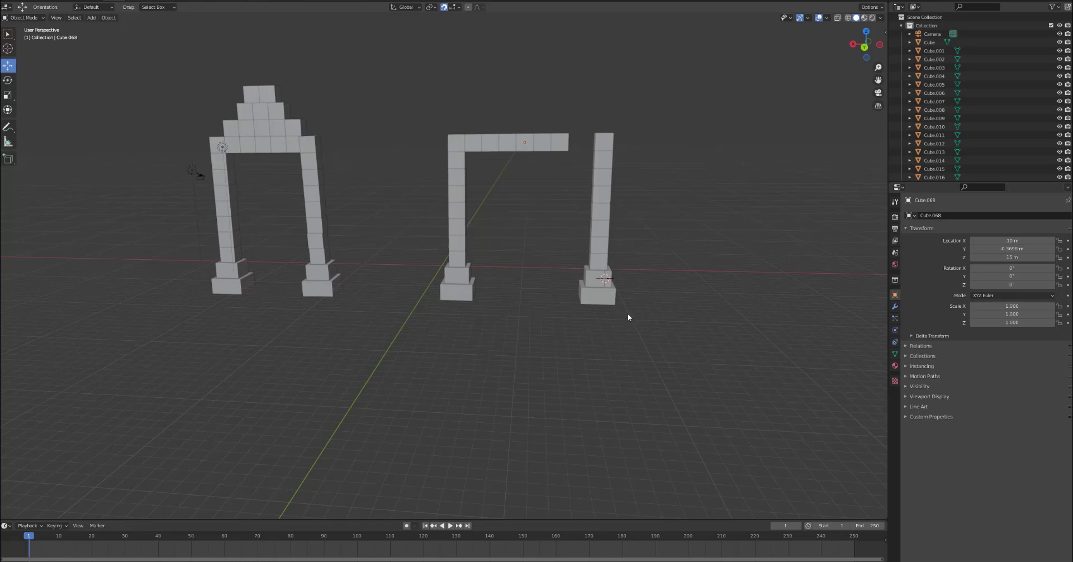
drag(630, 313, 622, 182)
drag(604, 132, 581, 123)
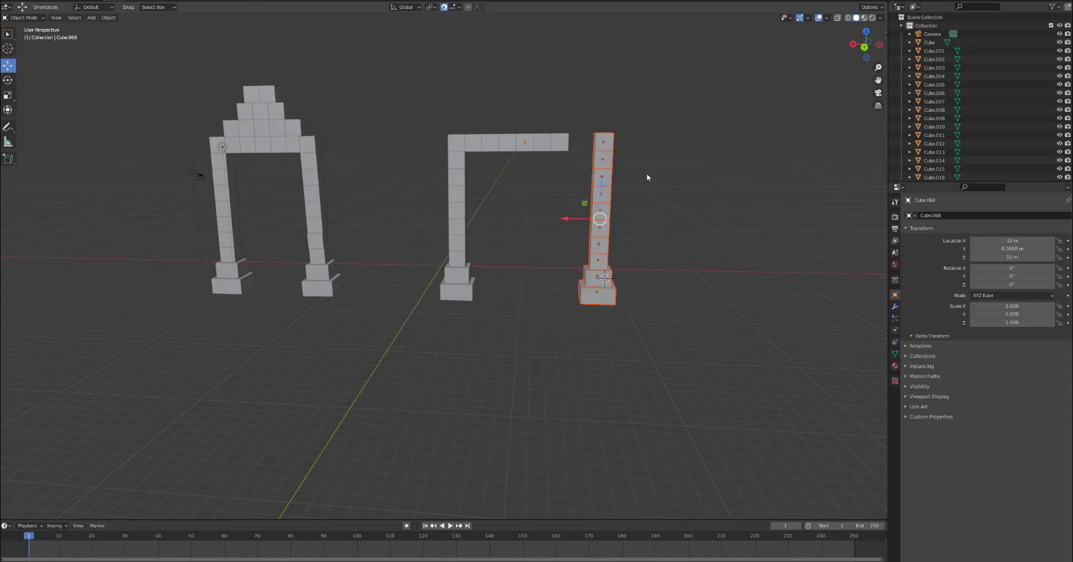
middle_drag(696, 192, 542, 234)
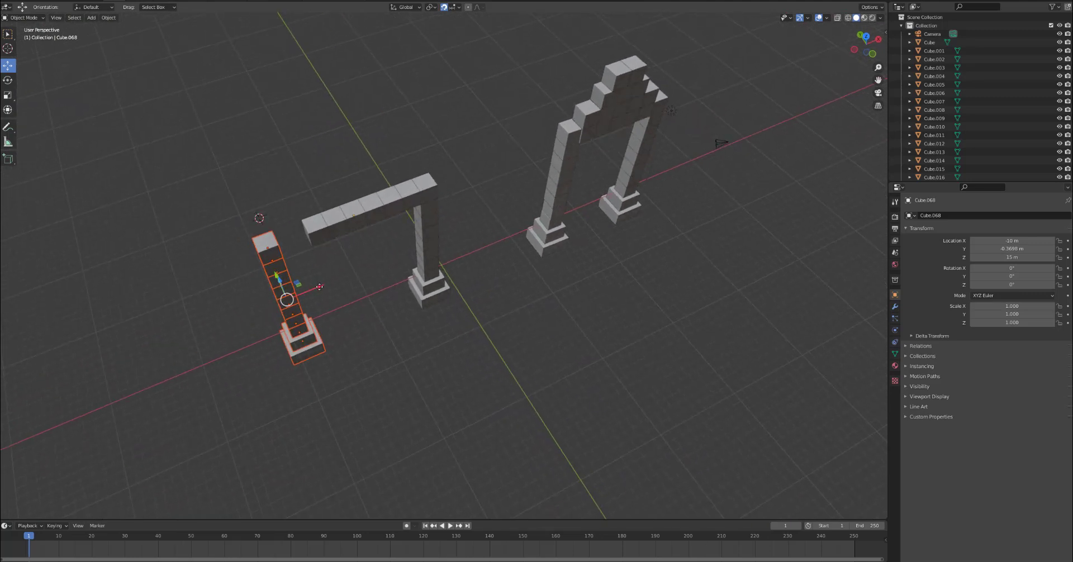
drag(318, 289, 343, 284)
click(260, 272)
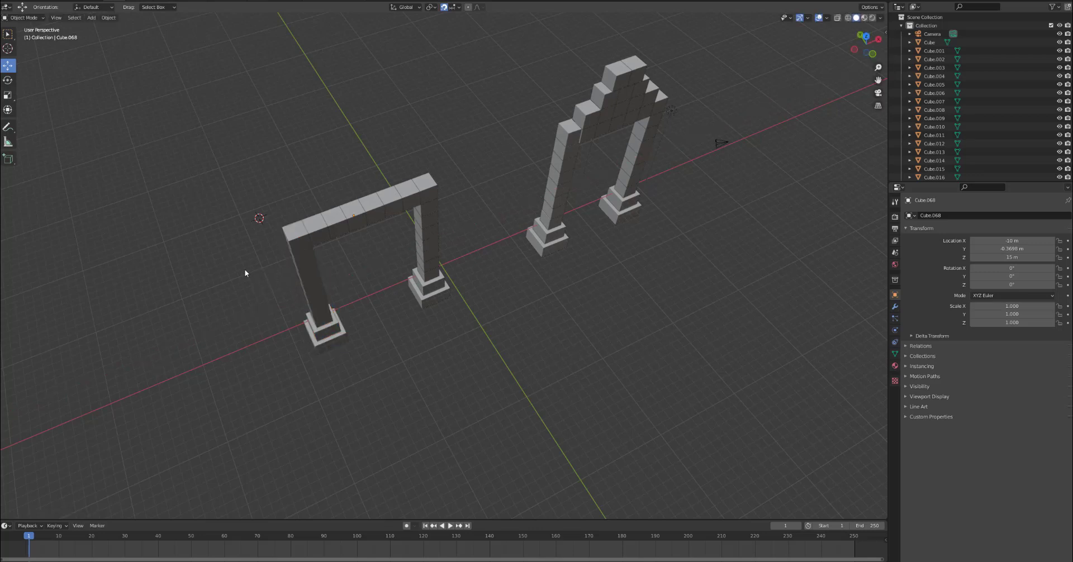
- Delete the crossbeam cube at X -14 m, directly beside the outer pillar's top
middle_drag(244, 269, 400, 229)
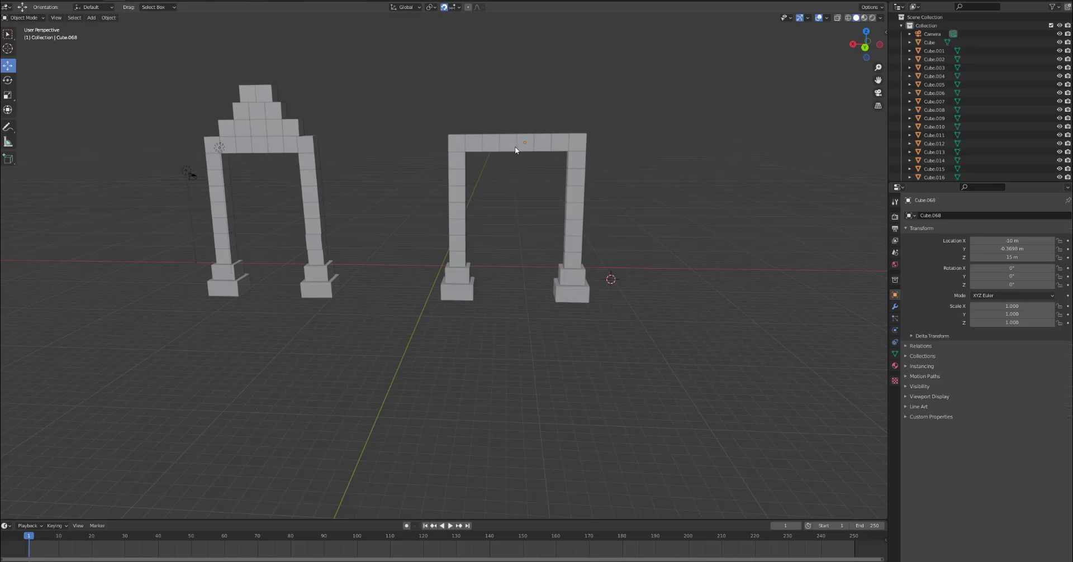
right_click(557, 147)
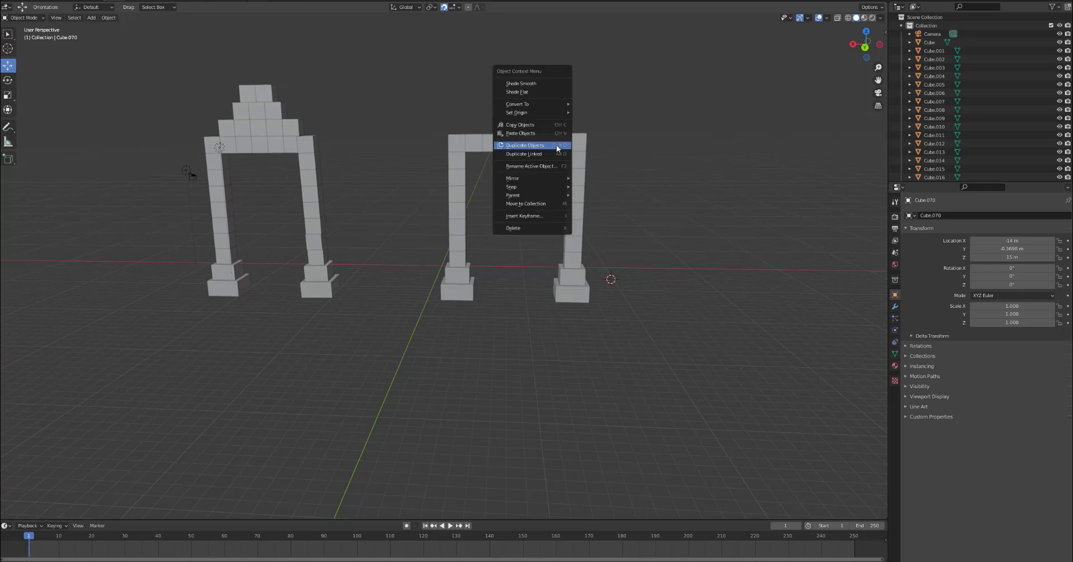
click(521, 231)
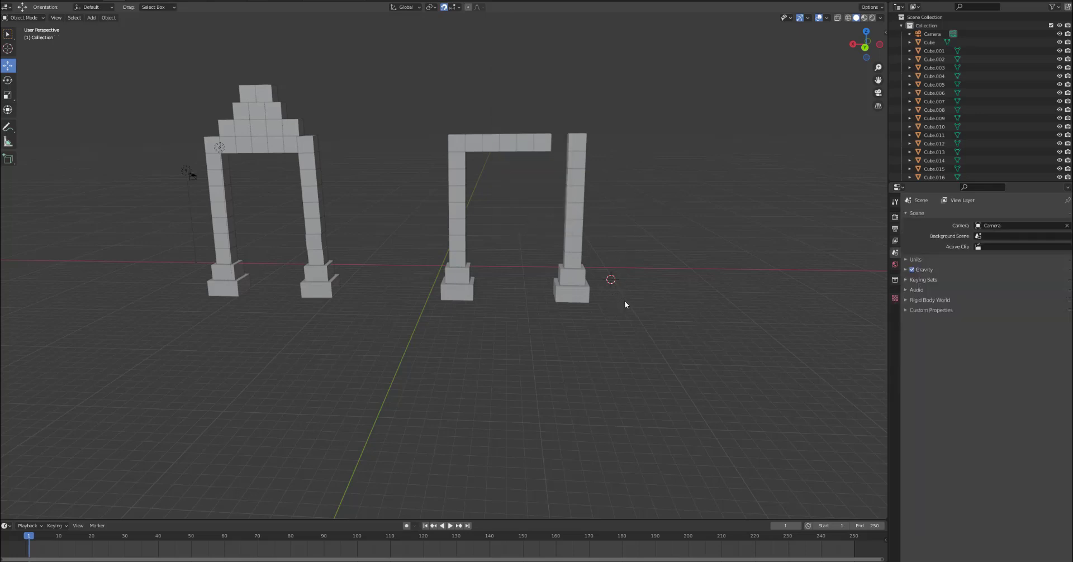
- Move the whole outer pillar along X to close the one-cube gap to the shortened crossbeam
drag(625, 302, 562, 127)
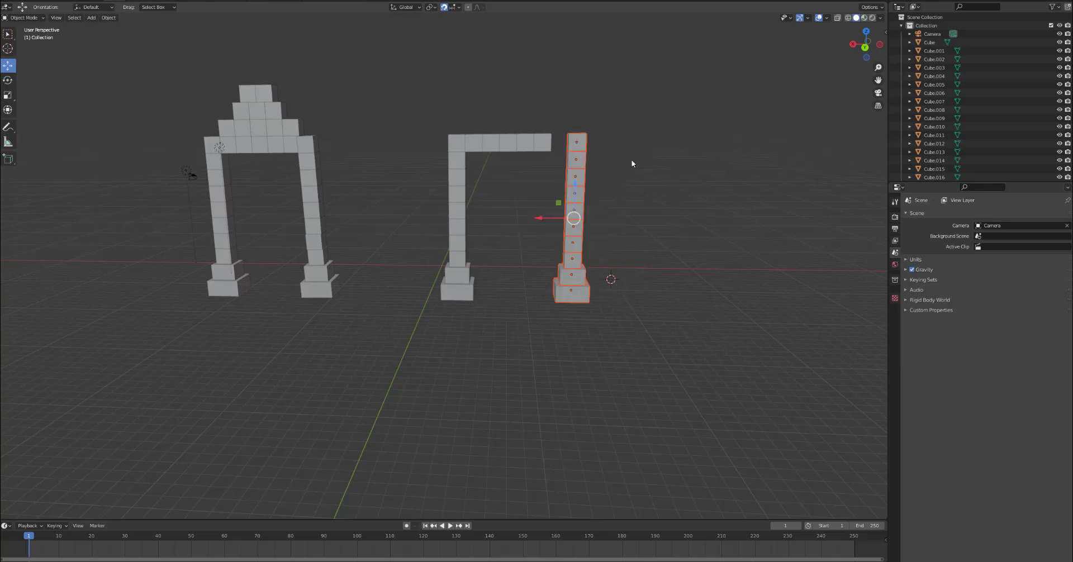
middle_drag(631, 162, 496, 212)
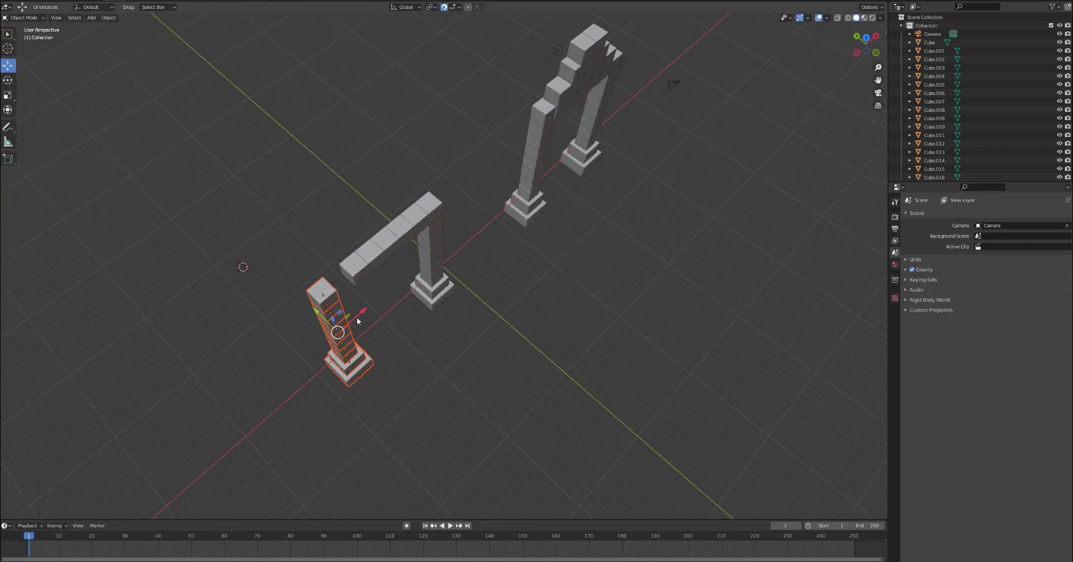
drag(362, 314, 379, 306)
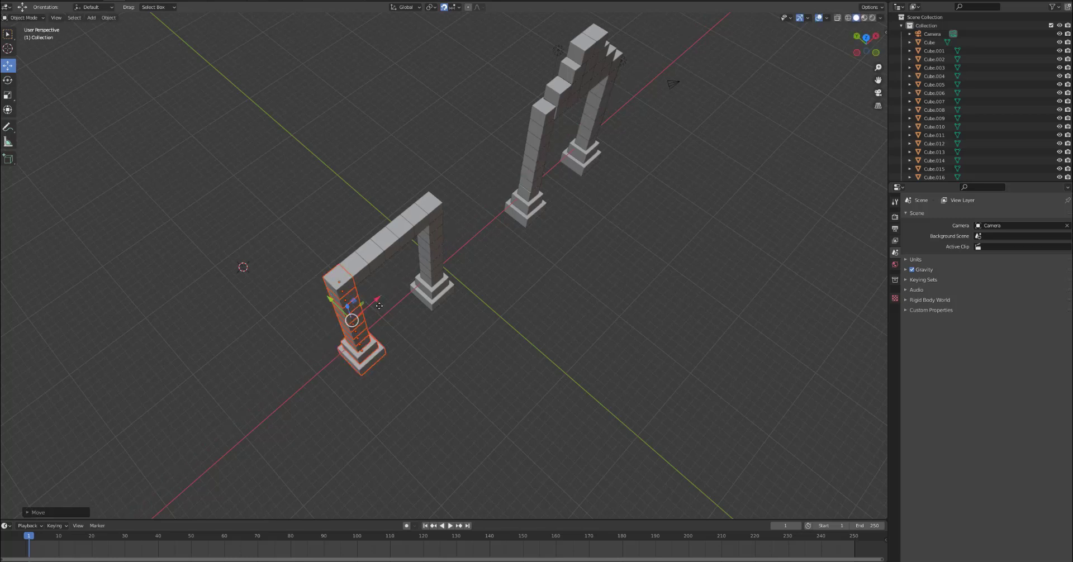
click(429, 341)
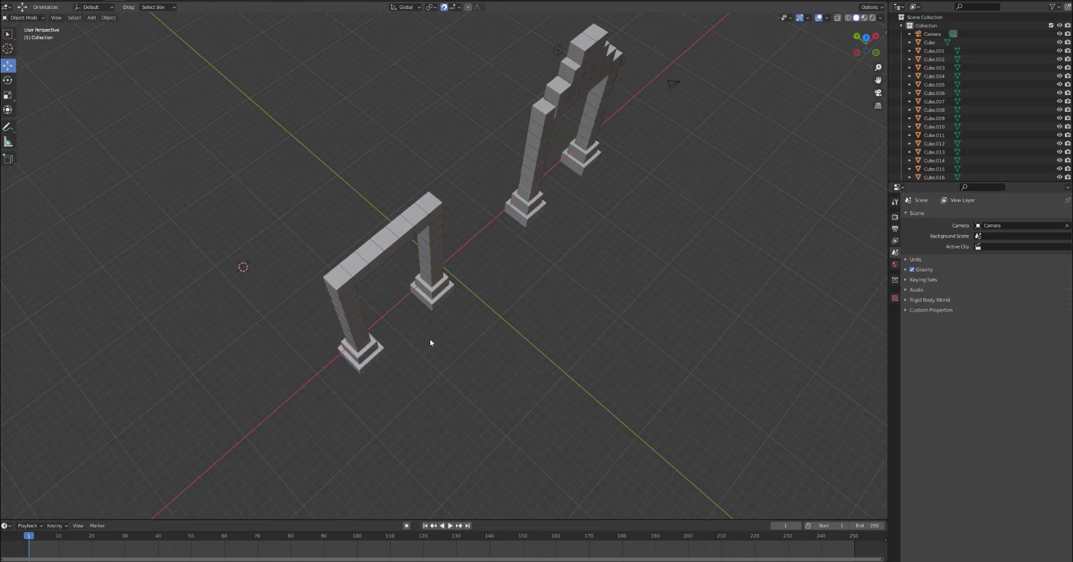
- Duplicate the five crossbeam cubes between the two pillar tops and move the copies along X to just beyond the outer pillar
middle_drag(419, 346, 557, 288)
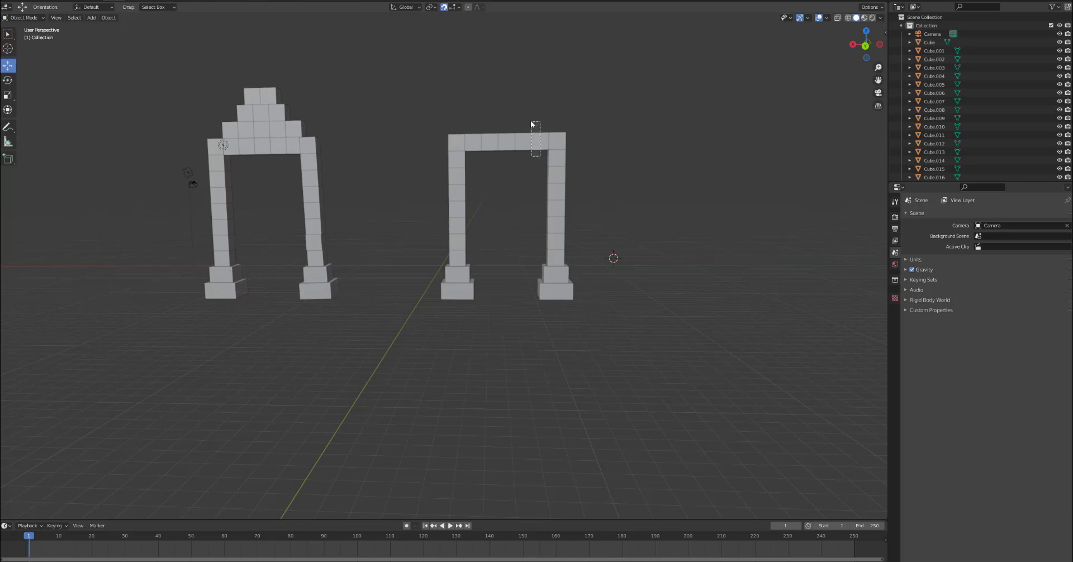
drag(530, 121, 469, 119)
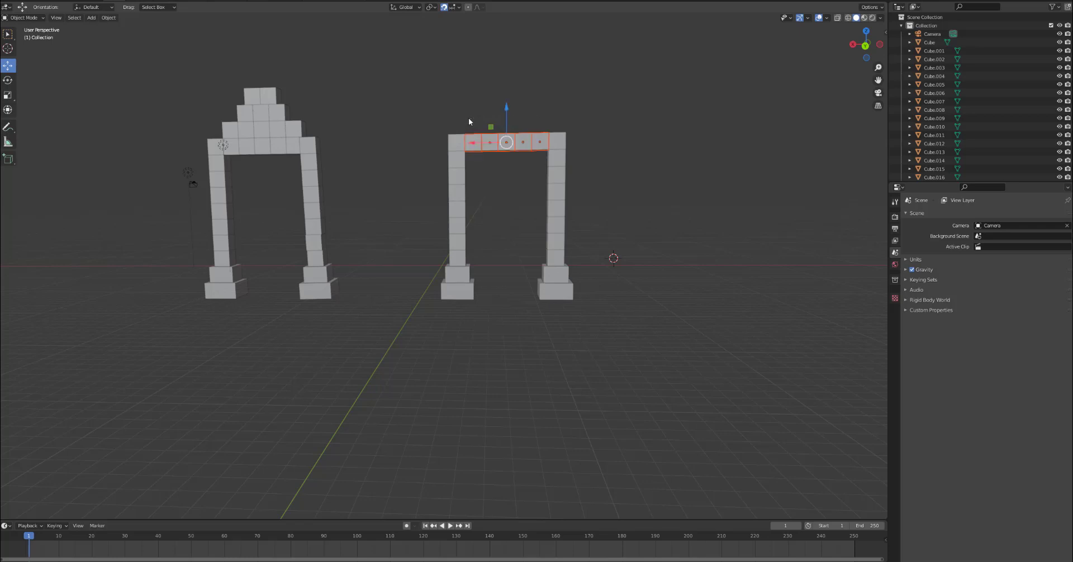
right_click(486, 146)
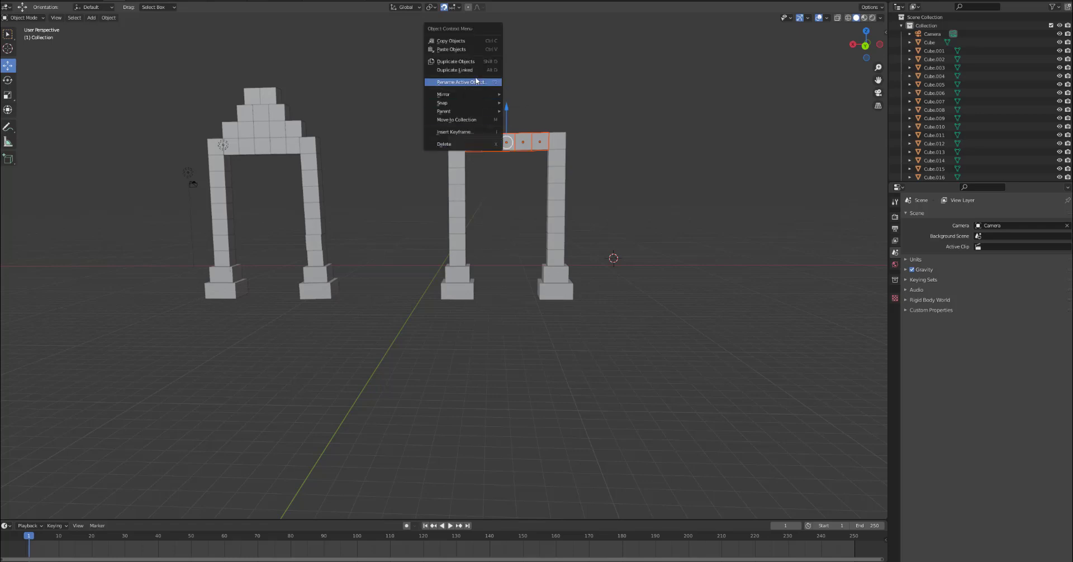
click(465, 61)
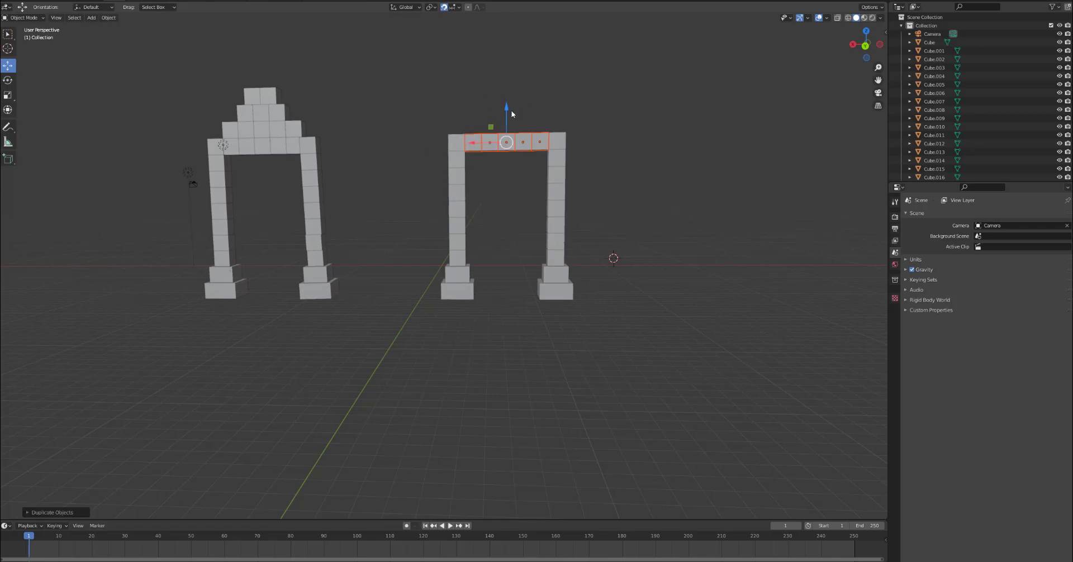
key(g)
key(x)
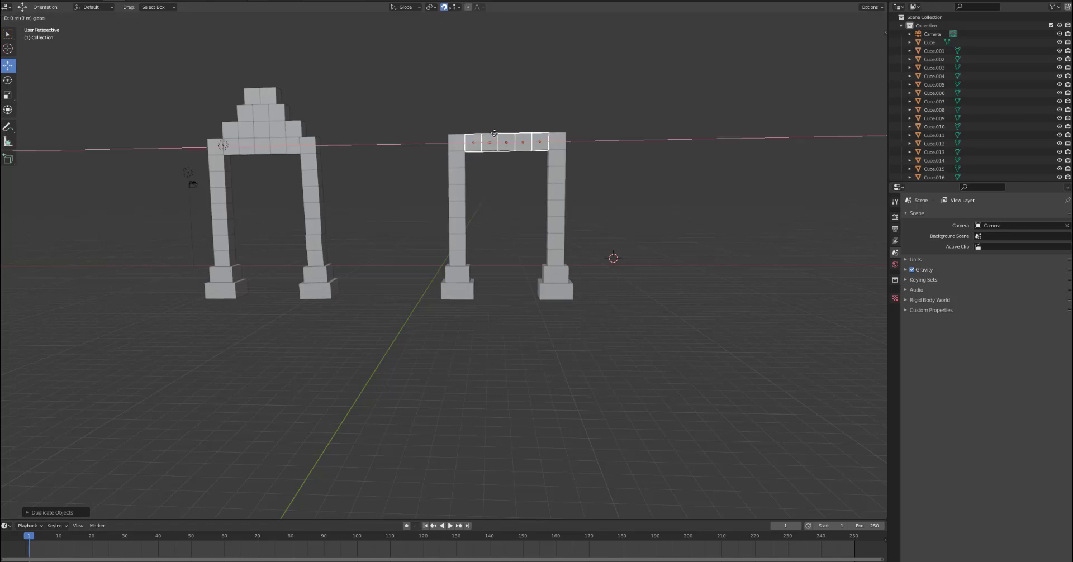
click(494, 112)
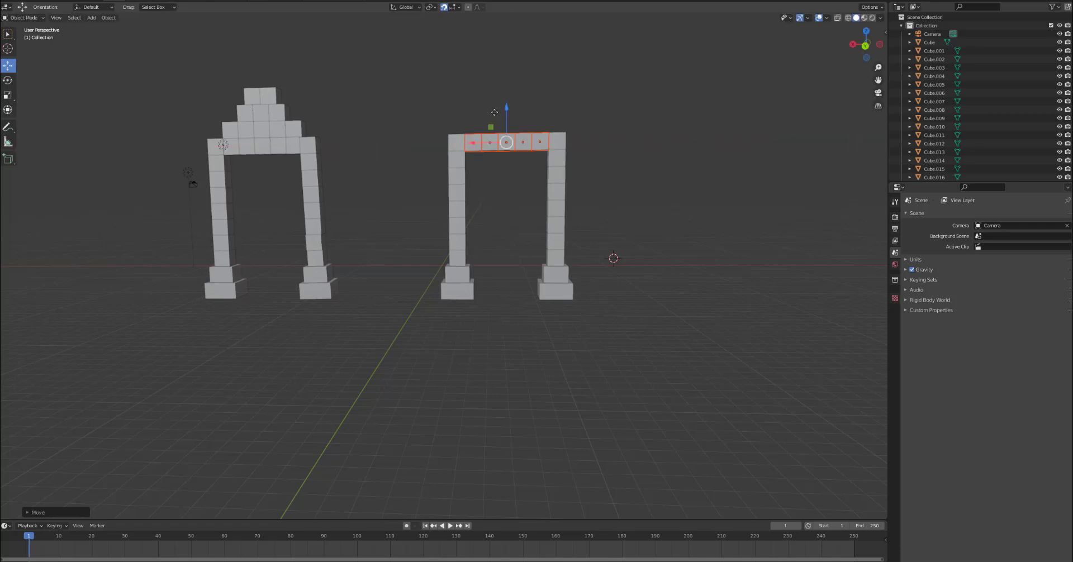
right_click(488, 143)
click(488, 140)
key(g)
key(x)
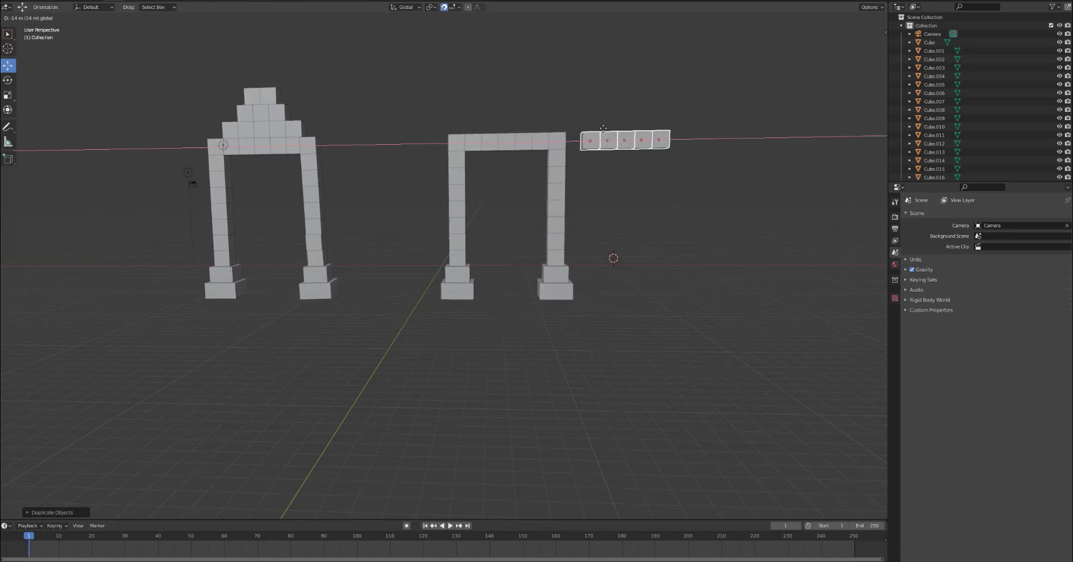
click(600, 129)
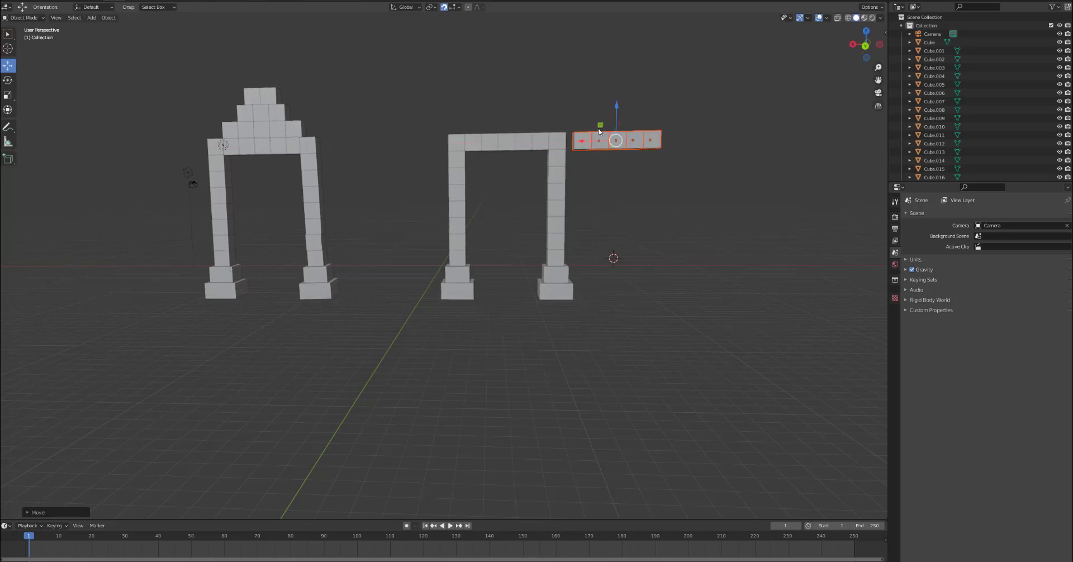
- Raise the five copied cubes by one cube height and move them along X to sit centred on top of the crossbeam
middle_drag(615, 180, 595, 210)
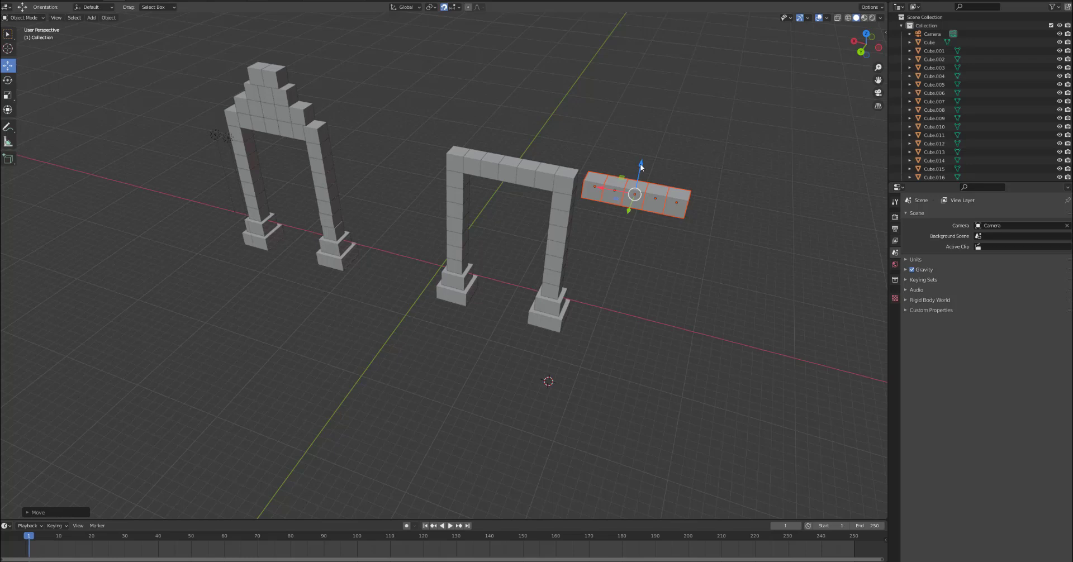
drag(641, 166, 642, 147)
middle_drag(645, 221, 661, 189)
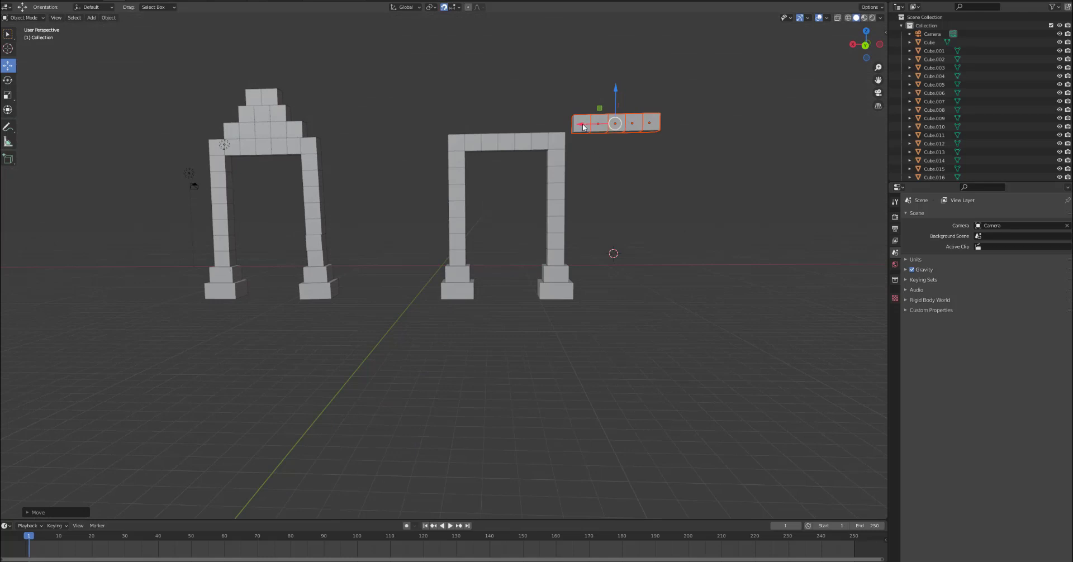
middle_drag(589, 154, 589, 157)
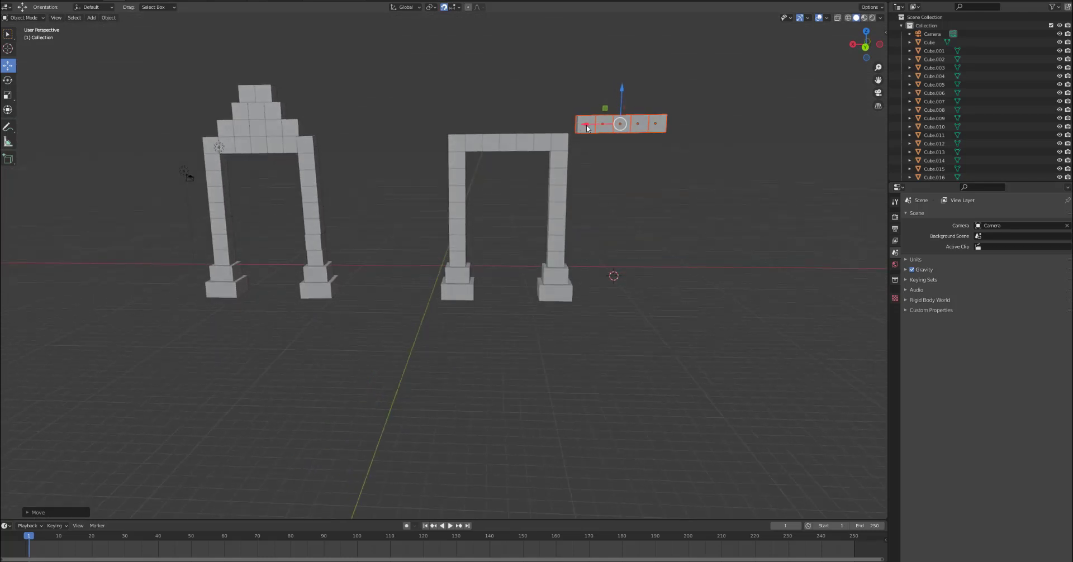
drag(586, 128, 474, 126)
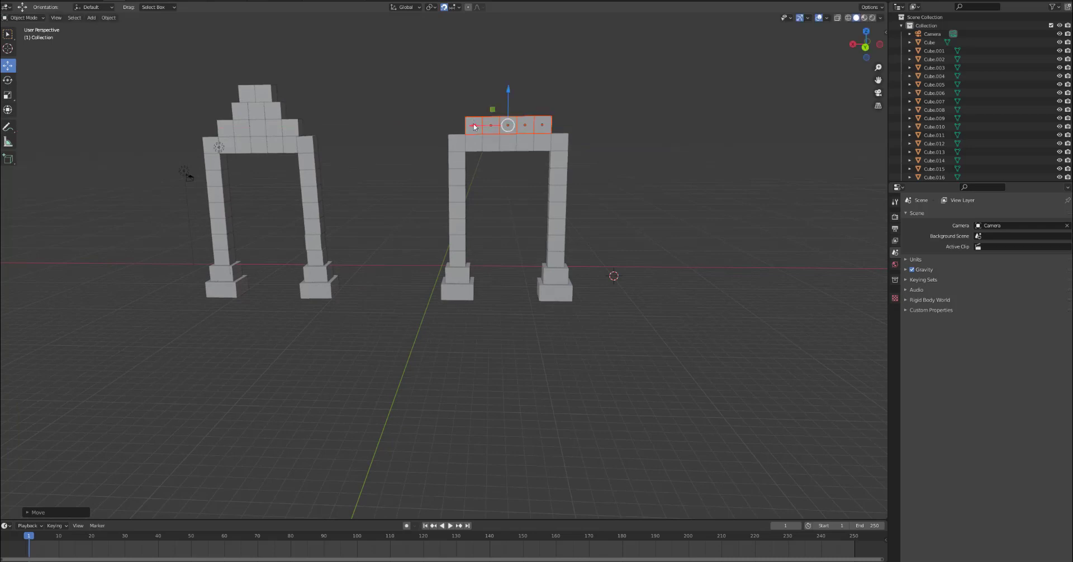
click(508, 194)
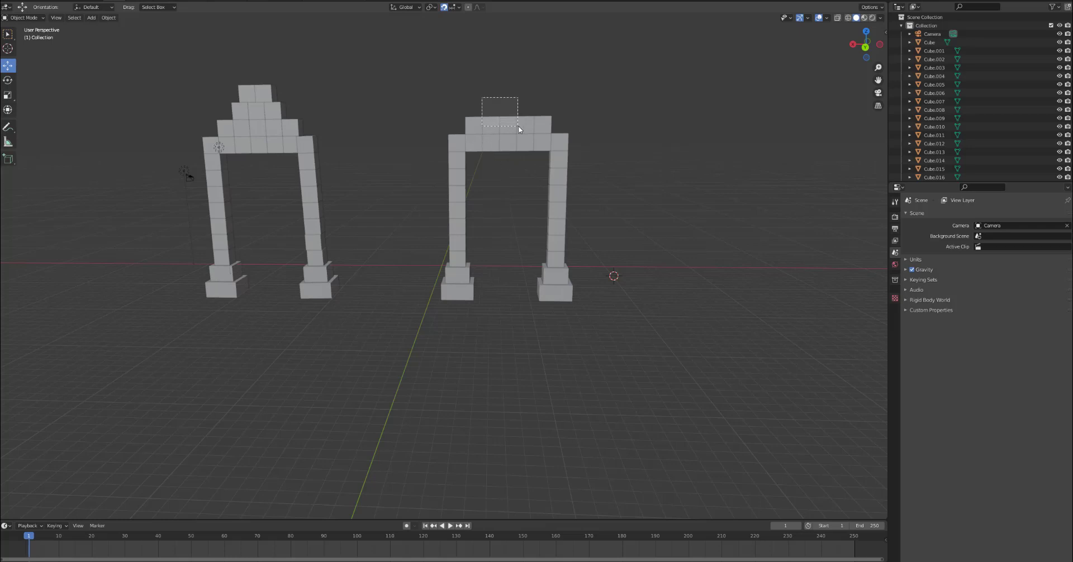
- Duplicate the three middle cubes of the five-cube row and raise the copies one cube height as the next tier
drag(525, 127, 525, 127)
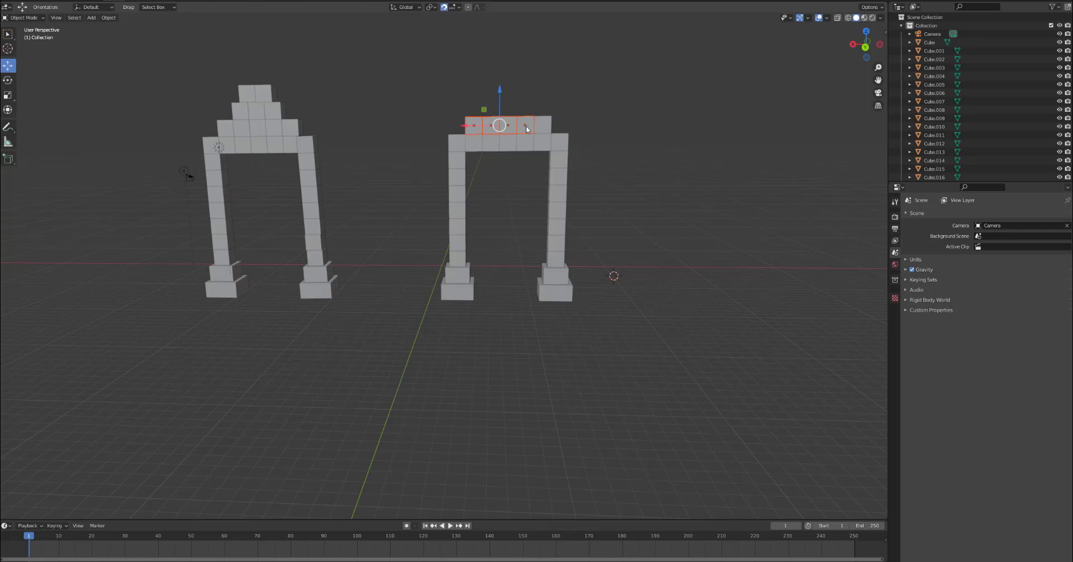
click(599, 121)
drag(518, 123, 520, 126)
right_click(491, 132)
click(491, 129)
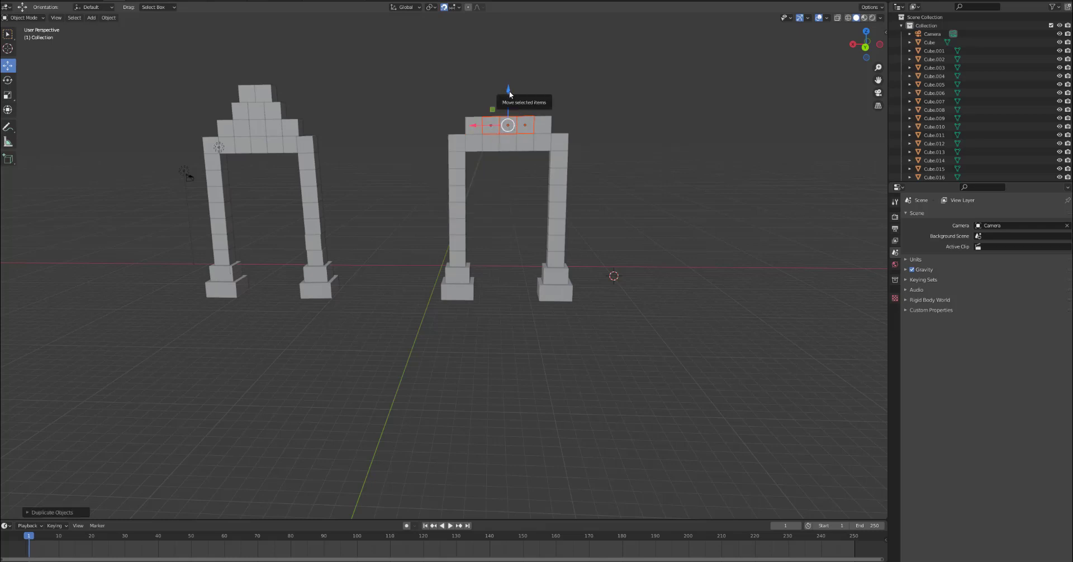
drag(508, 91, 507, 71)
click(576, 110)
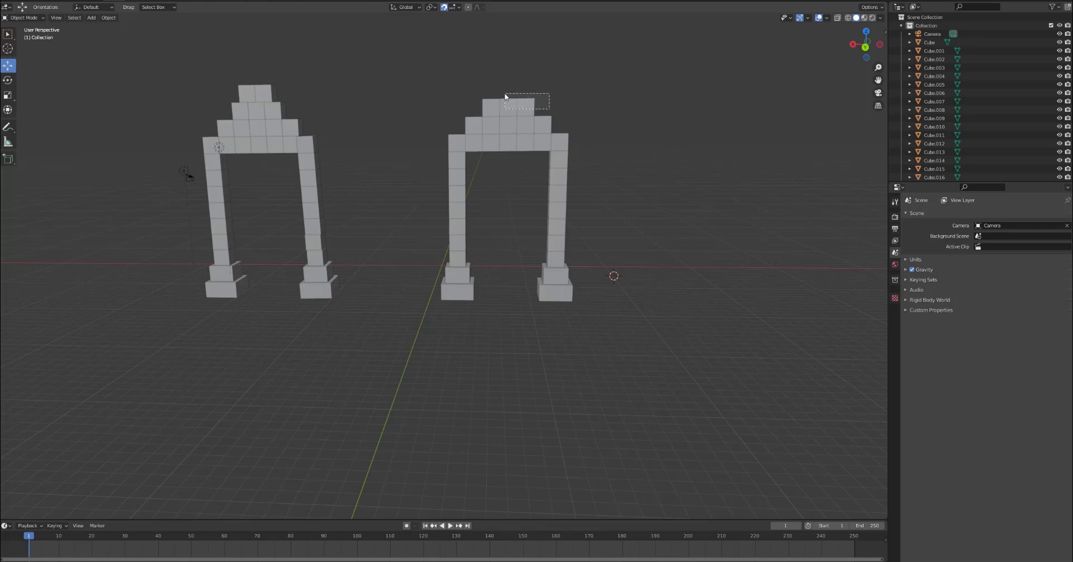
- Duplicate two cubes of the three-cube tier, raise the copies one cube height and centre them along X as the peak
drag(504, 95, 504, 93)
right_click(509, 109)
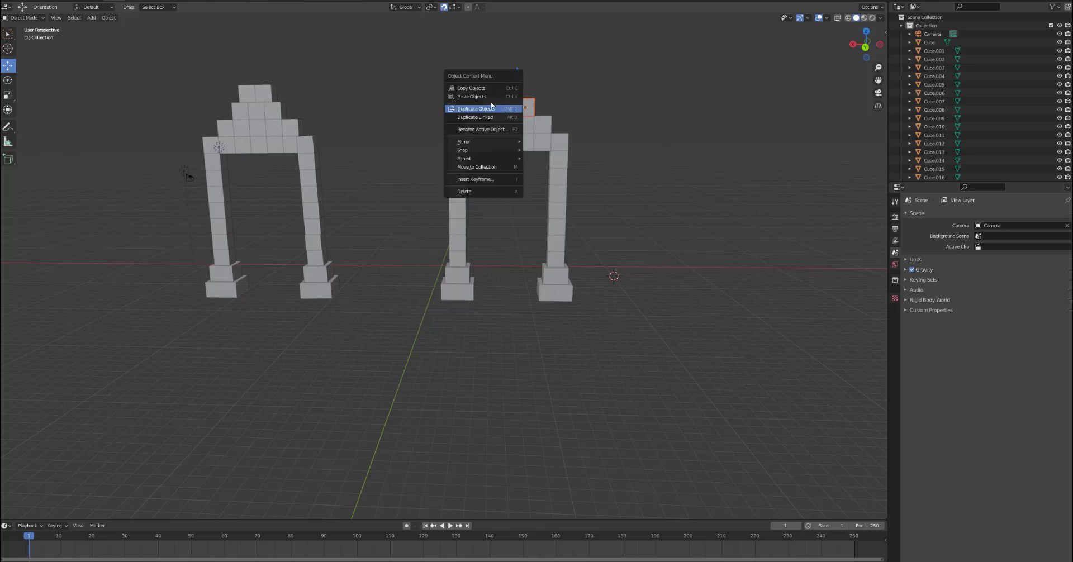
click(475, 109)
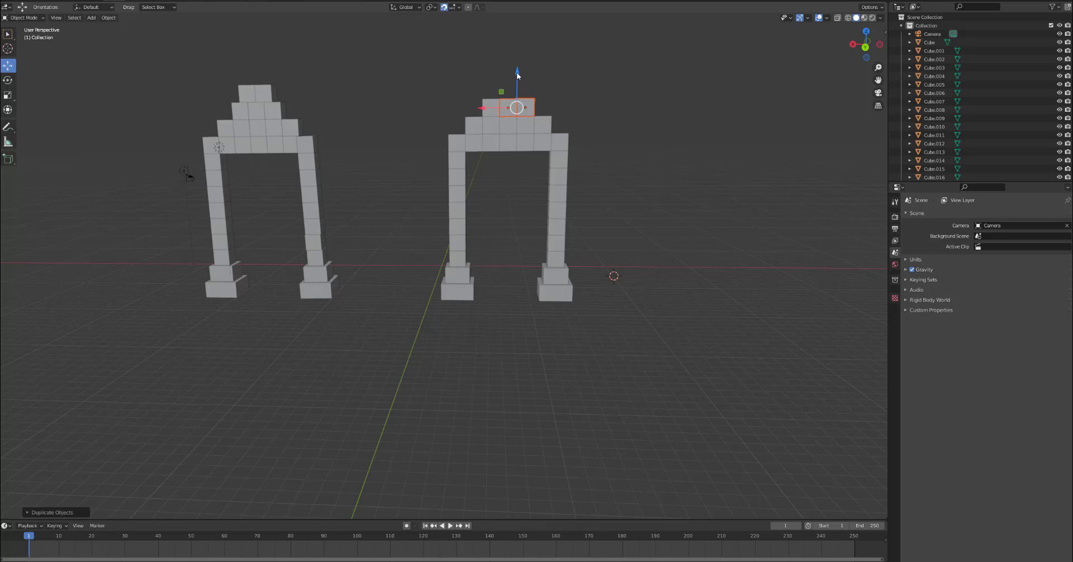
drag(517, 72, 515, 57)
drag(480, 93, 474, 93)
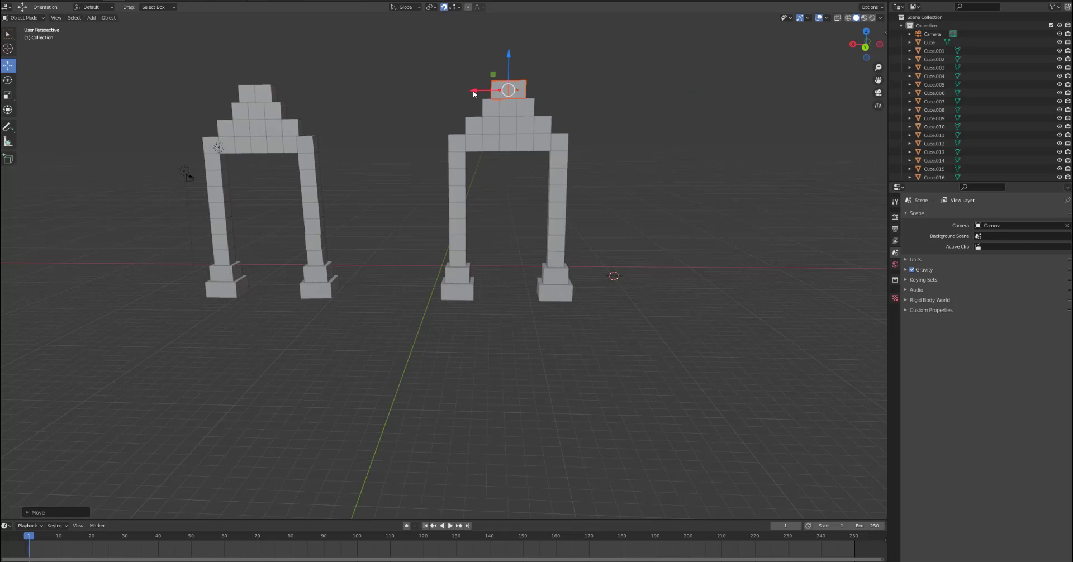
click(603, 150)
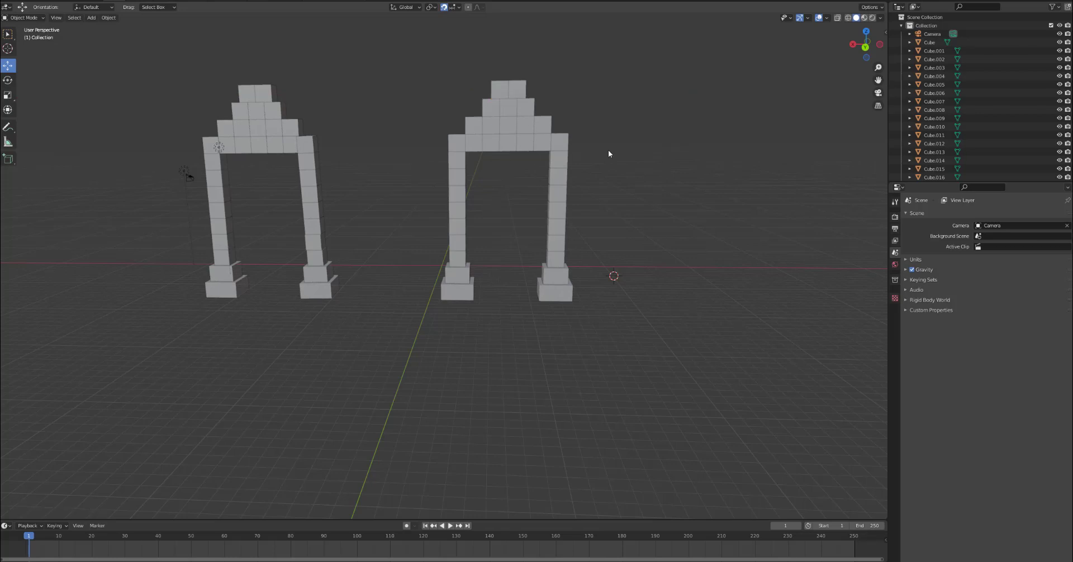
mouse_move(662, 166)
middle_down()
mouse_move(661, 178)
mouse_move(564, 196)
mouse_move(570, 179)
mouse_move(637, 186)
mouse_move(655, 167)
middle_up()
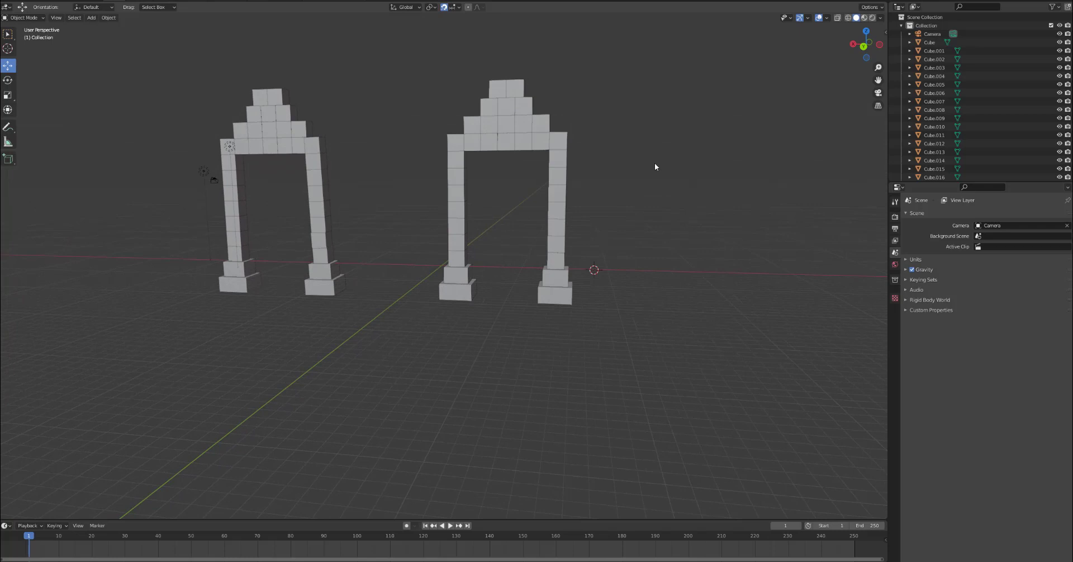